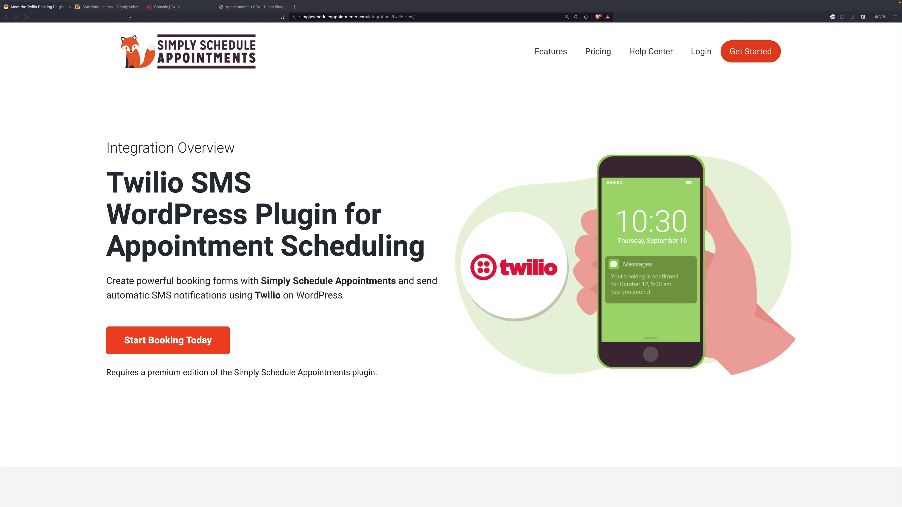
- Read the SMS Notifications guide, covering Twilio account setup, A2P 10DLC registration and enabling SMS notifications
{"action": "left_click", "coordinate": [108, 7]}
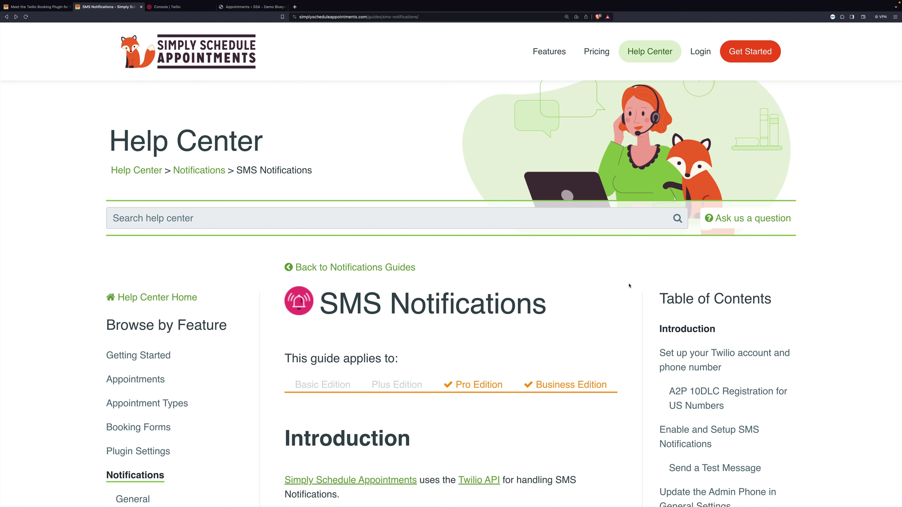
{"action": "scroll", "coordinate": [628, 286], "scroll_direction": "down", "scroll_amount": 10}
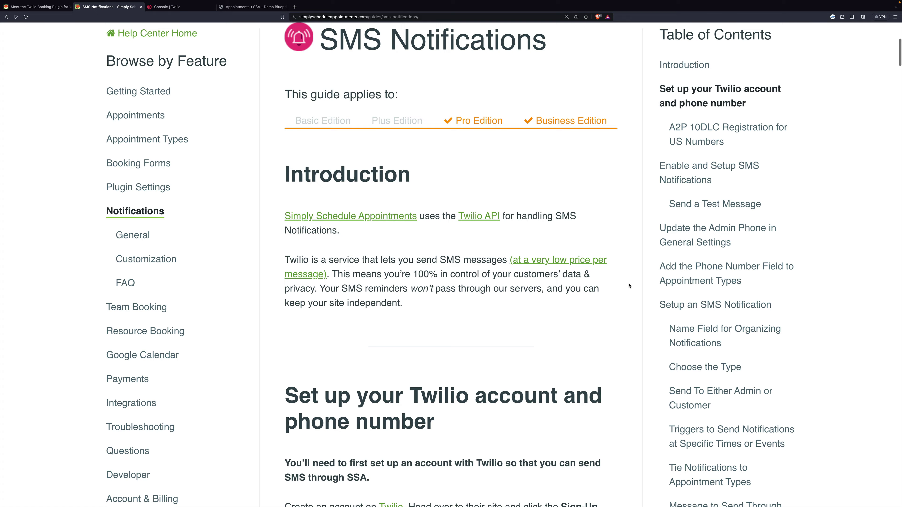
{"action": "scroll", "coordinate": [629, 285], "scroll_direction": "down", "scroll_amount": 4}
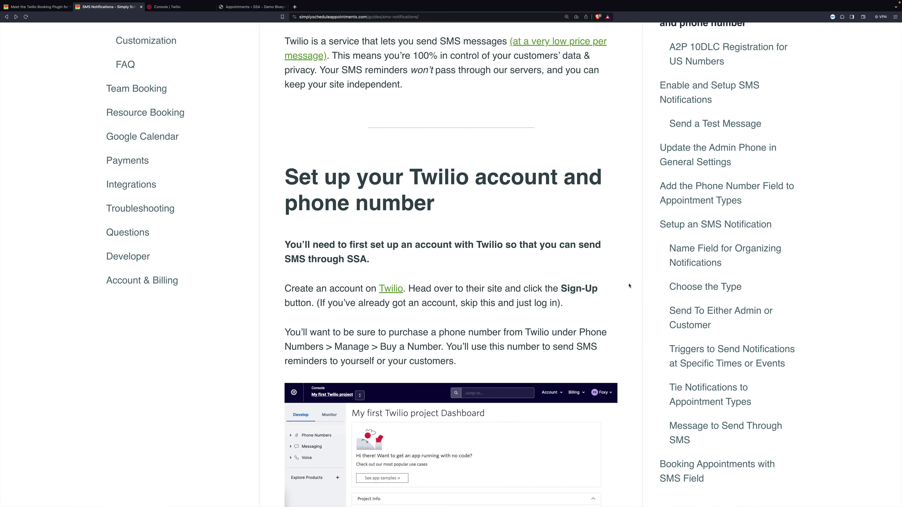
{"action": "scroll", "coordinate": [629, 286], "scroll_direction": "down", "scroll_amount": 8}
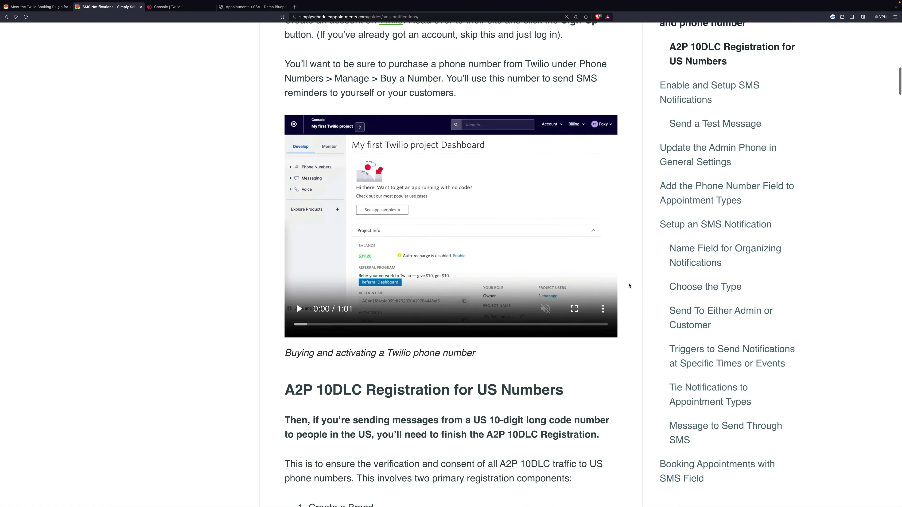
{"action": "scroll", "coordinate": [628, 286], "scroll_direction": "down", "scroll_amount": 8}
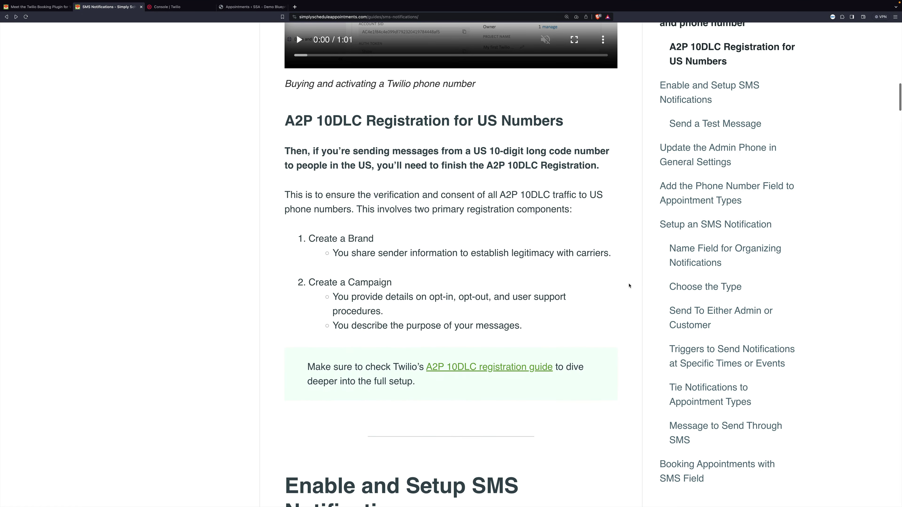
{"action": "scroll", "coordinate": [628, 285], "scroll_direction": "down", "scroll_amount": 8}
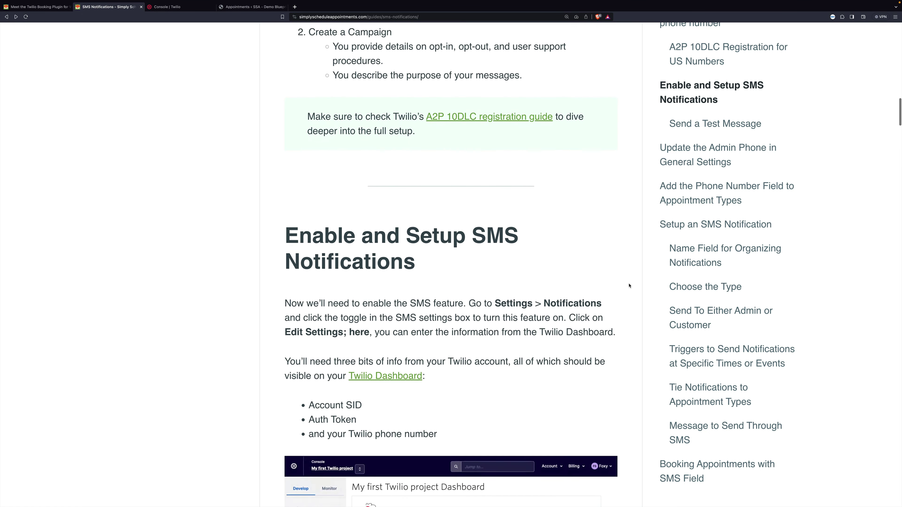
{"action": "scroll", "coordinate": [629, 285], "scroll_direction": "down", "scroll_amount": 5}
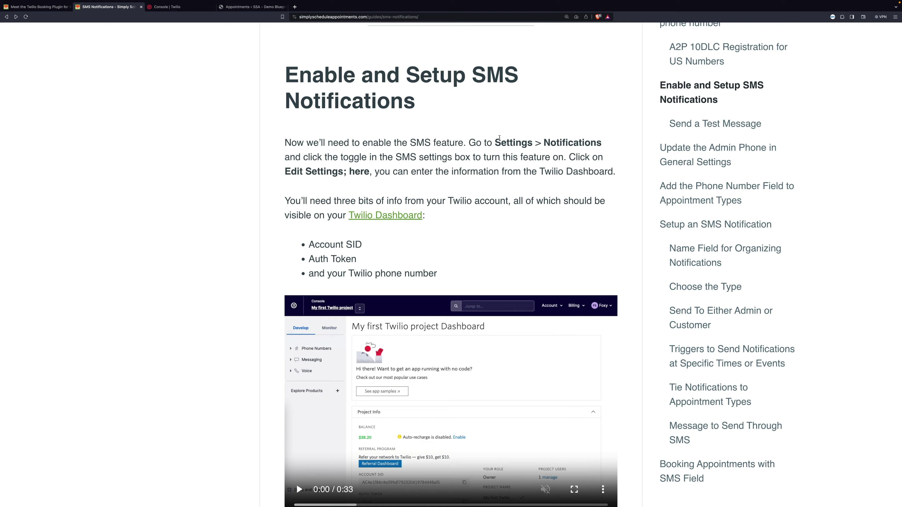
- Switch to the Simply Schedule Appointments admin and open the SMS configuration within the Notifications settings
{"action": "left_click", "coordinate": [258, 7]}
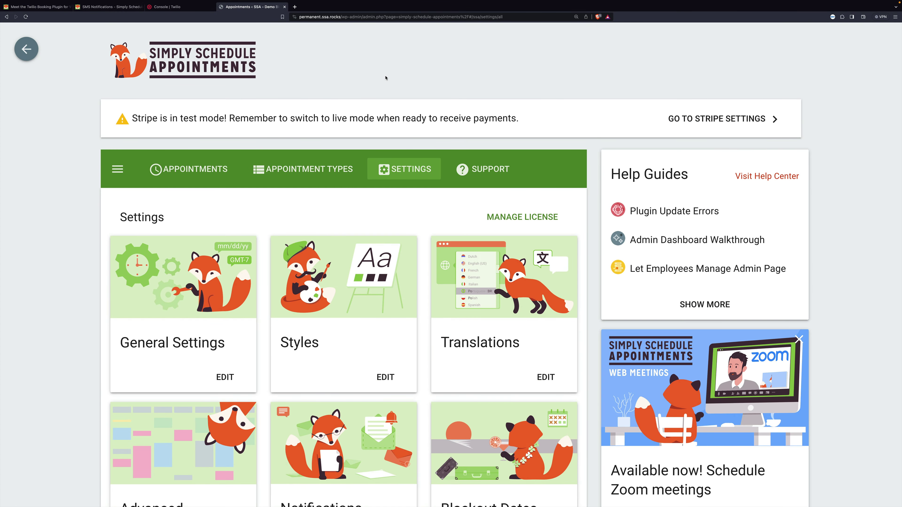
{"action": "scroll", "coordinate": [334, 165], "scroll_direction": "down", "scroll_amount": 8}
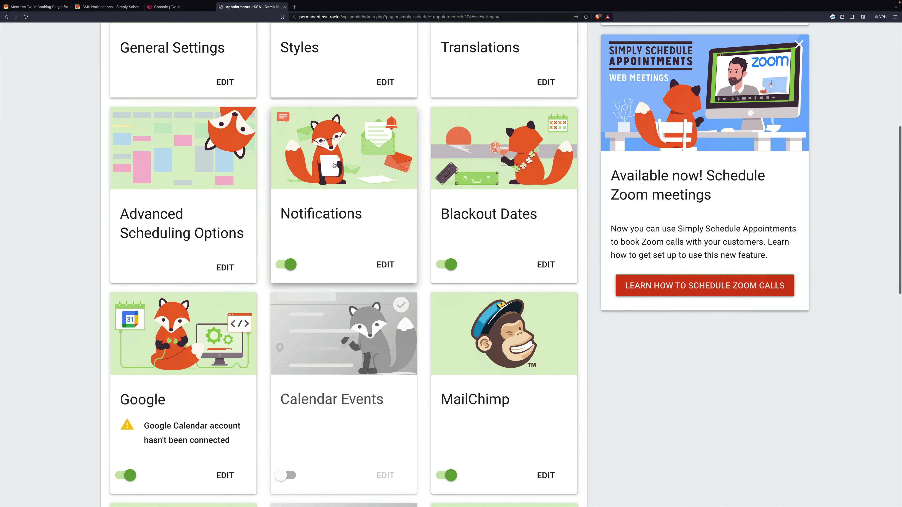
{"action": "left_click", "coordinate": [334, 165]}
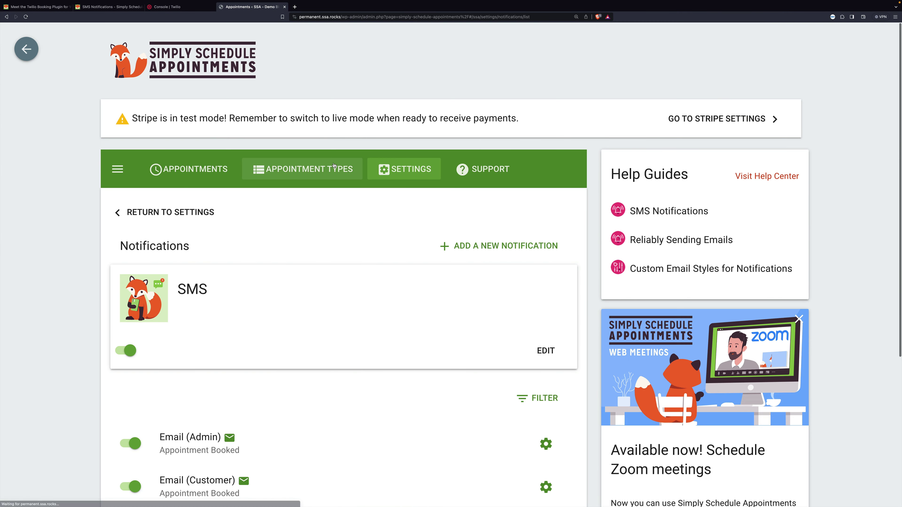
{"action": "left_click", "coordinate": [240, 323]}
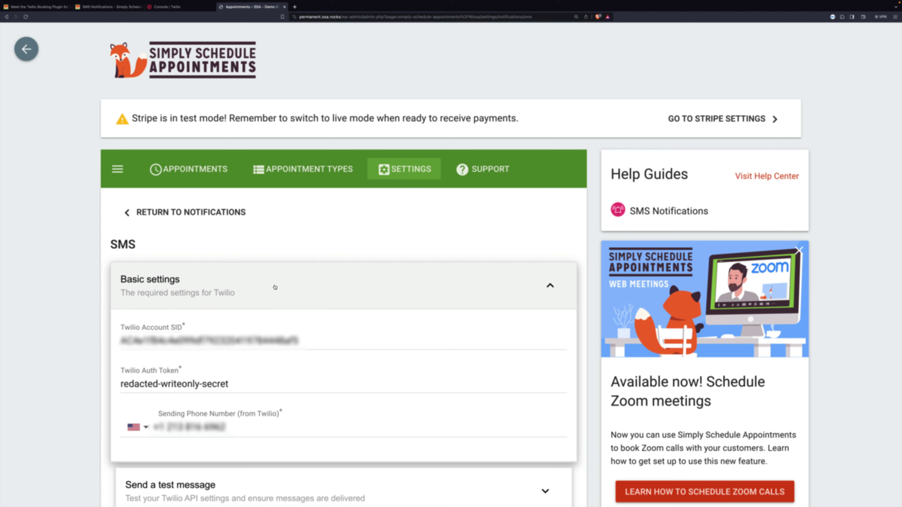
- Examine the Account SID, Auth Token and phone number entries in the Twilio console's Account Info, and return to the SMS settings
{"action": "left_click", "coordinate": [173, 8]}
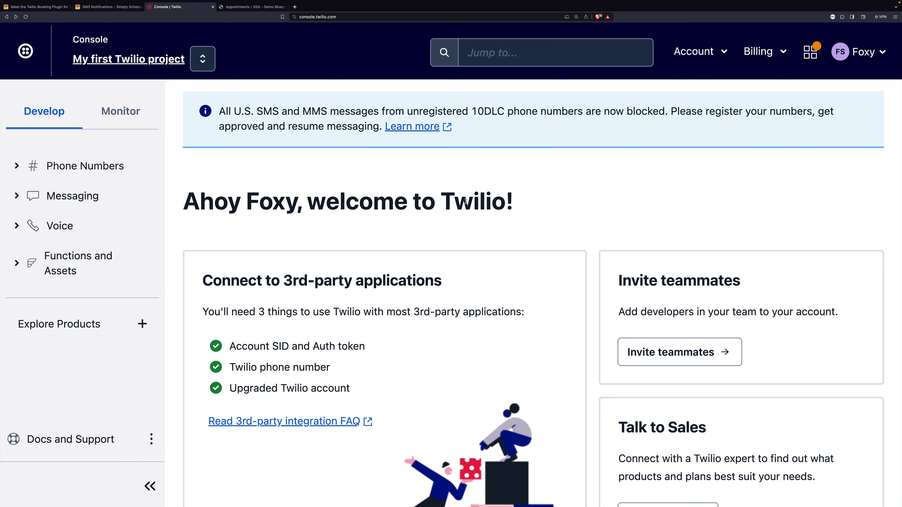
{"action": "scroll", "coordinate": [465, 201], "scroll_direction": "down", "scroll_amount": 10}
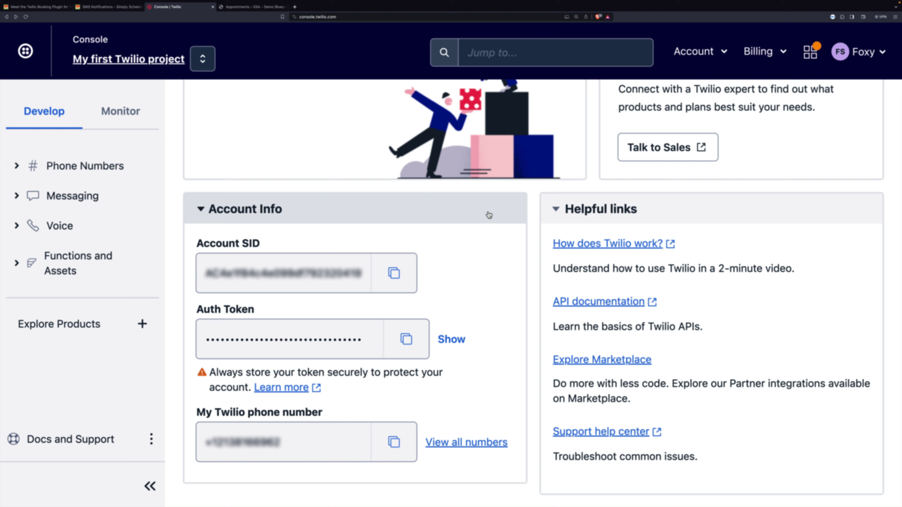
{"action": "left_click", "coordinate": [251, 6]}
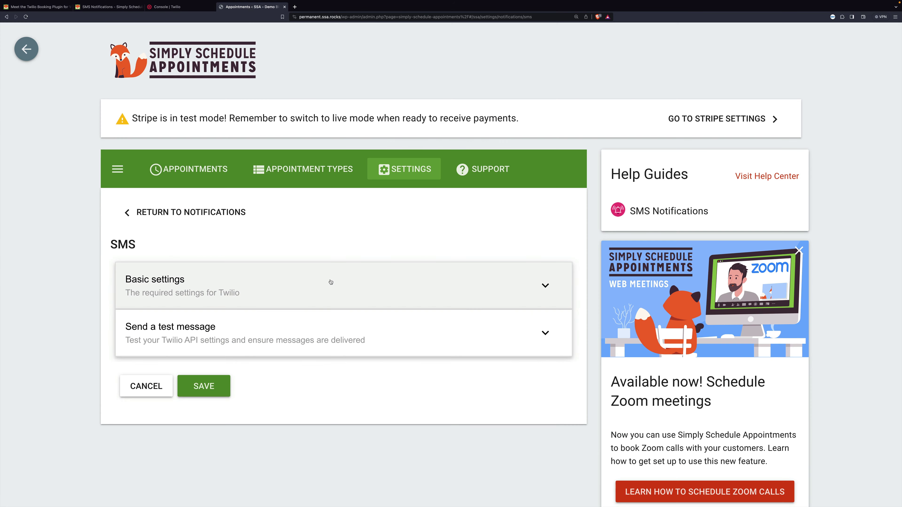
- Send a test SMS message from the plugin, filling in the recipient's phone number
{"action": "left_click", "coordinate": [326, 326]}
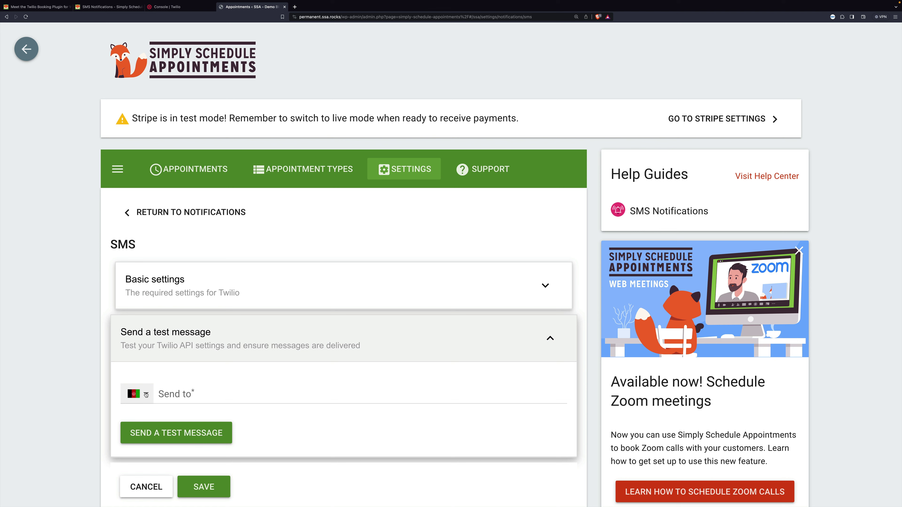
{"action": "left_click", "coordinate": [231, 393]}
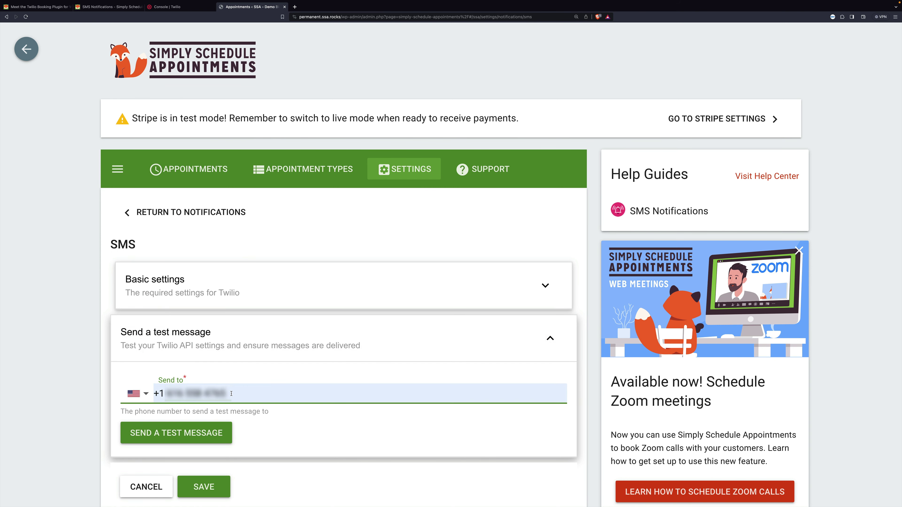
{"action": "left_click", "coordinate": [195, 432]}
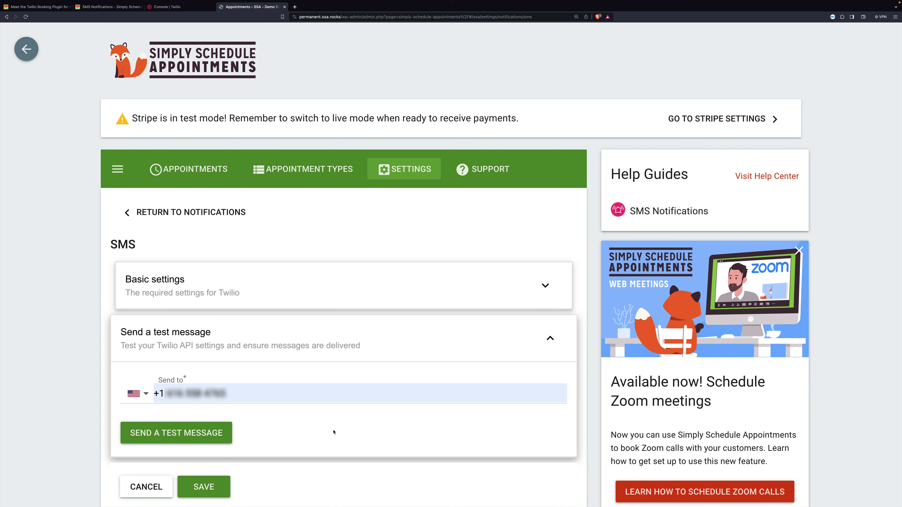
- Open the plugin's General Settings and examine the admin contact details, including the admin phone number field
{"action": "left_click", "coordinate": [398, 170]}
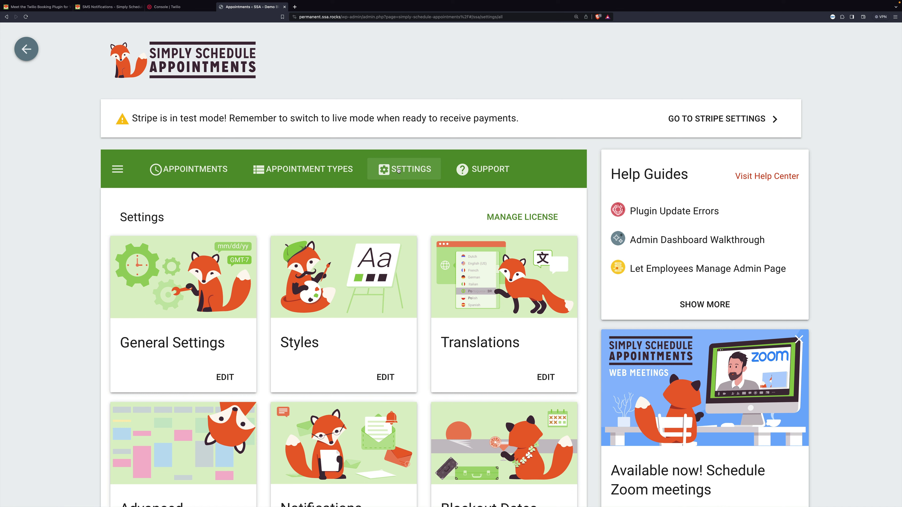
{"action": "left_click", "coordinate": [245, 363]}
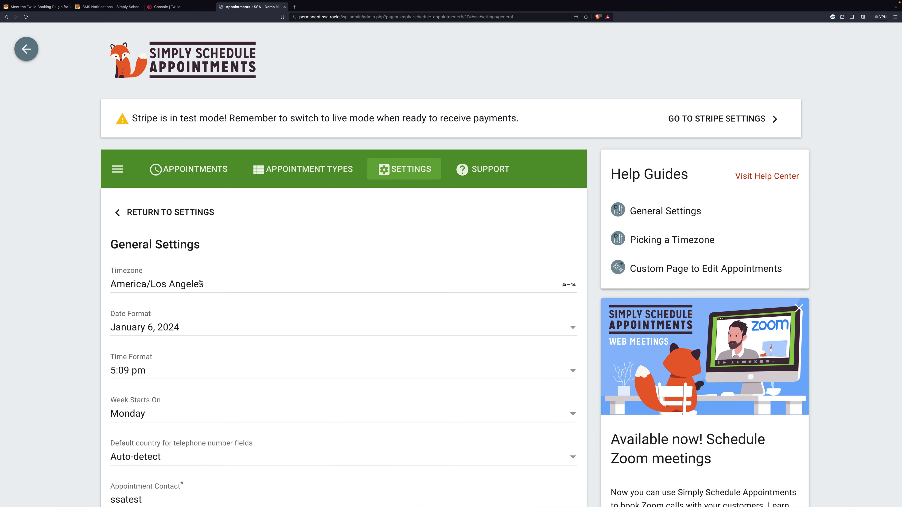
{"action": "scroll", "coordinate": [245, 363], "scroll_direction": "down", "scroll_amount": 8}
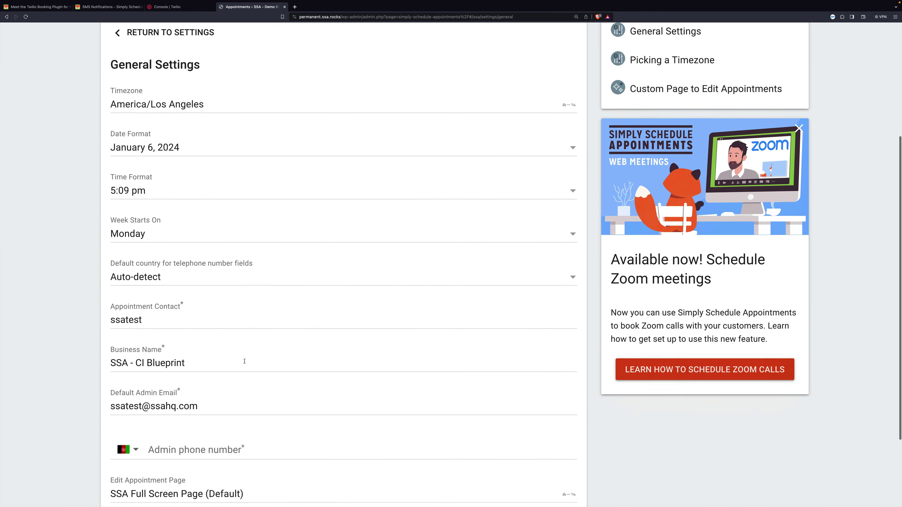
{"action": "scroll", "coordinate": [245, 361], "scroll_direction": "down", "scroll_amount": 1}
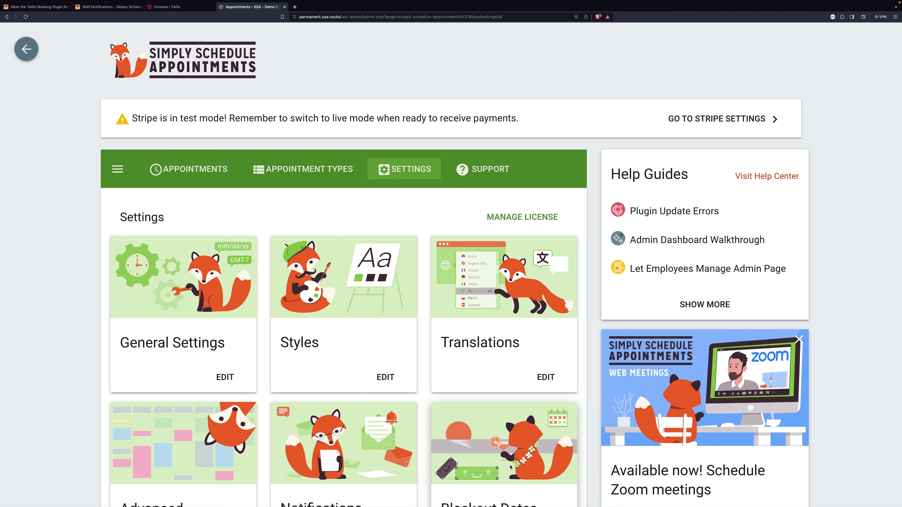
- Open the Consultation Phone Call appointment type and expand its Customer Information section
{"action": "left_click", "coordinate": [312, 171]}
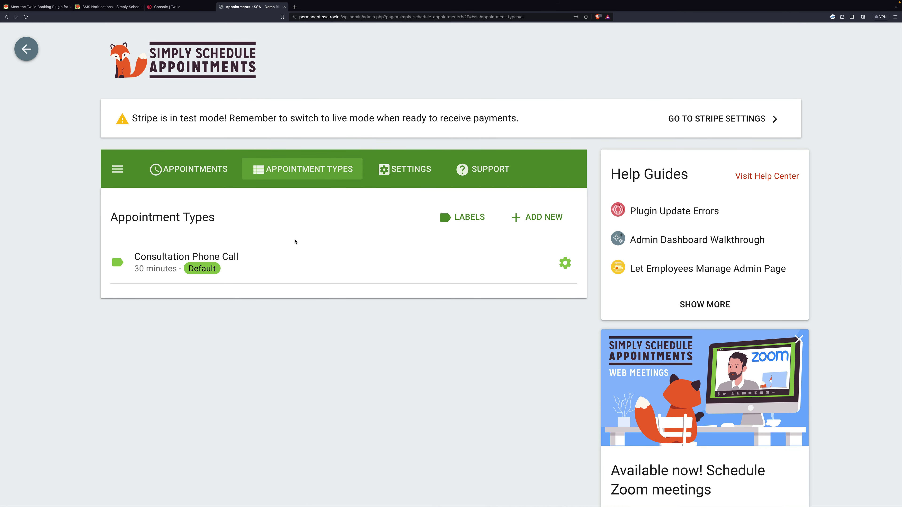
{"action": "left_click", "coordinate": [285, 264]}
{"action": "scroll", "coordinate": [282, 312], "scroll_direction": "down", "scroll_amount": 12}
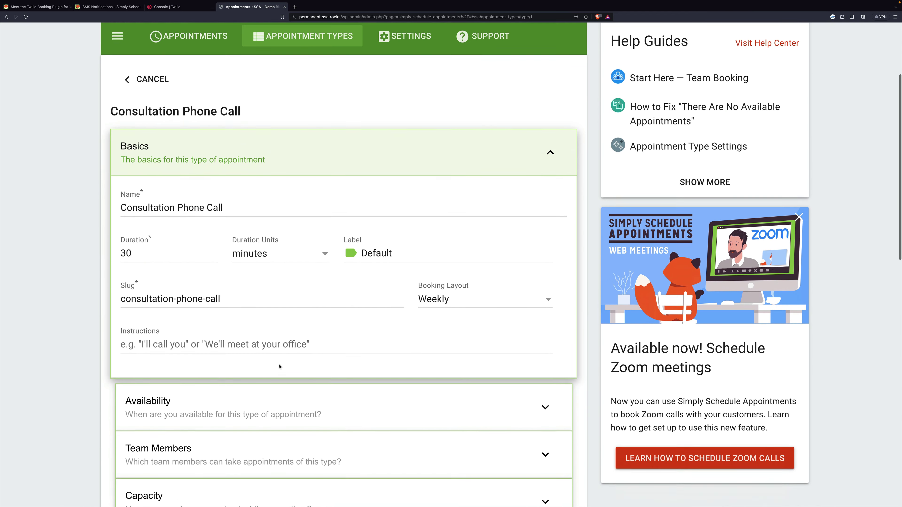
{"action": "scroll", "coordinate": [279, 366], "scroll_direction": "down", "scroll_amount": 3}
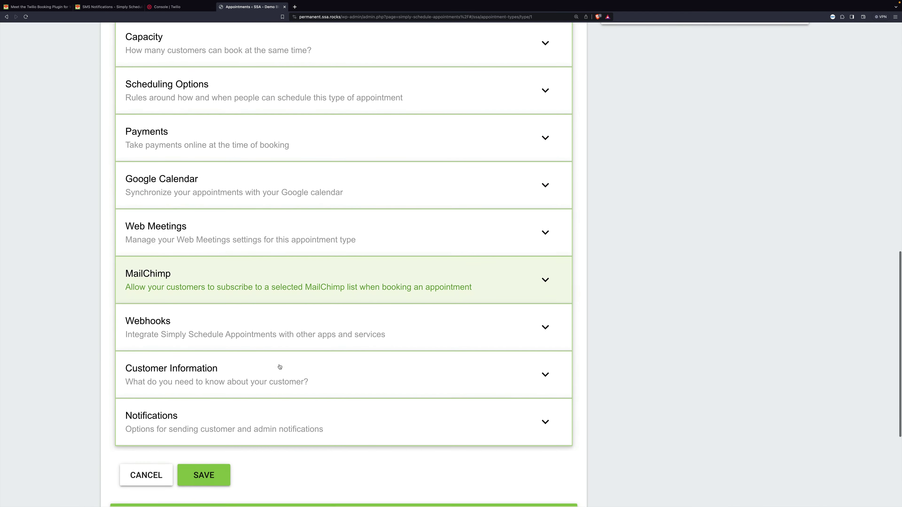
{"action": "left_click", "coordinate": [269, 343]}
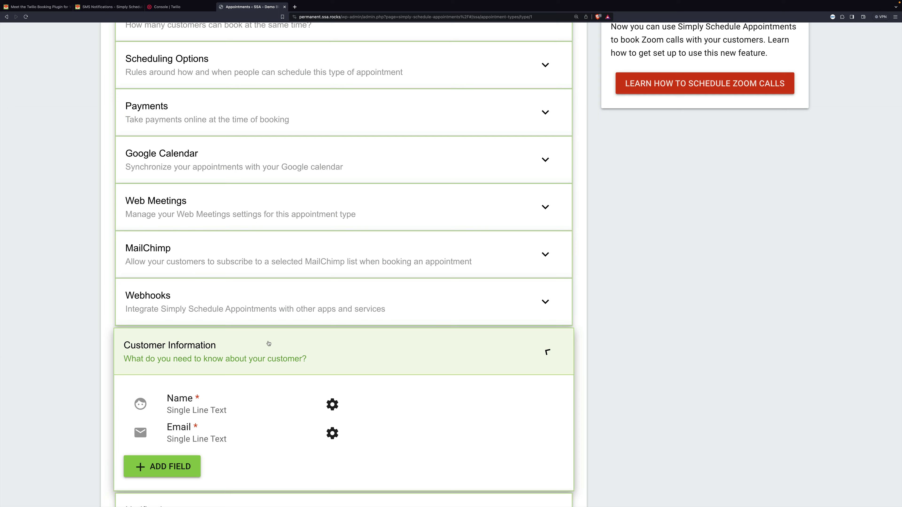
- Add a required customer information field labelled Phone with the type Phone number
{"action": "scroll", "coordinate": [269, 344], "scroll_direction": "down", "scroll_amount": 1}
{"action": "scroll", "coordinate": [268, 343], "scroll_direction": "down", "scroll_amount": 4}
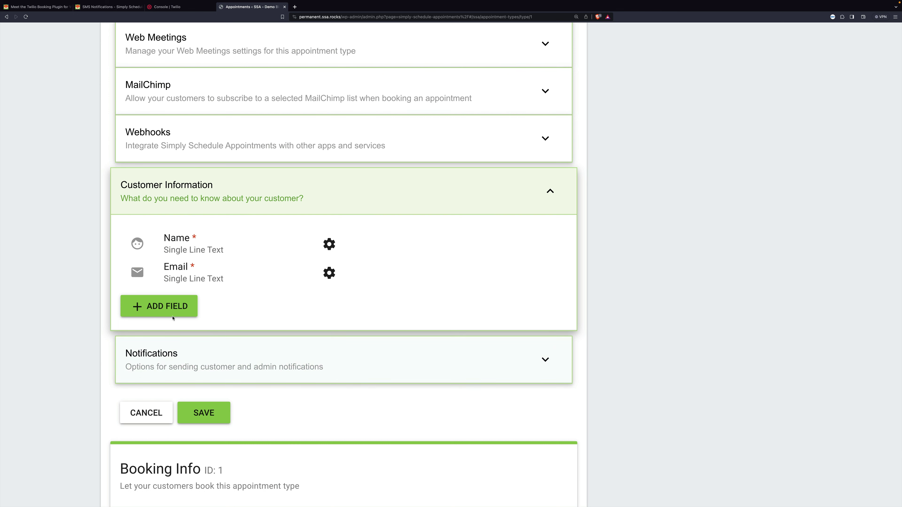
{"action": "left_click", "coordinate": [158, 308]}
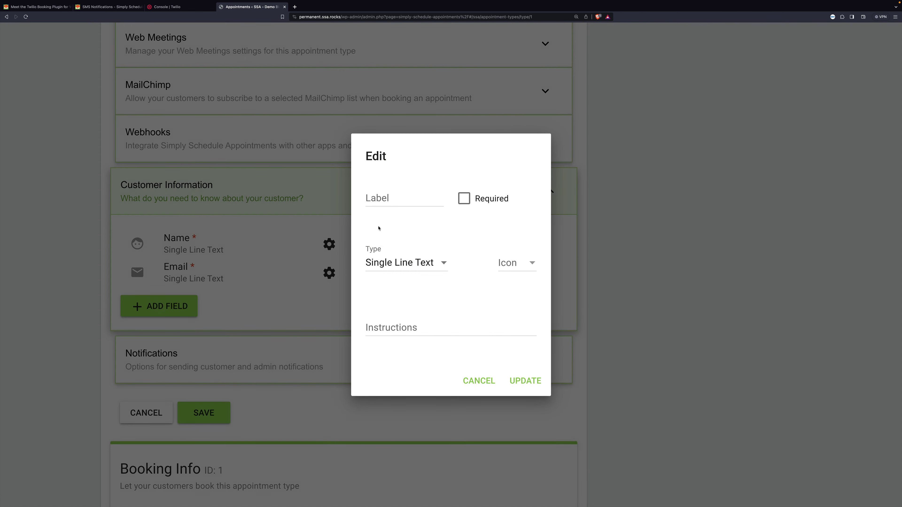
{"action": "left_click", "coordinate": [397, 198]}
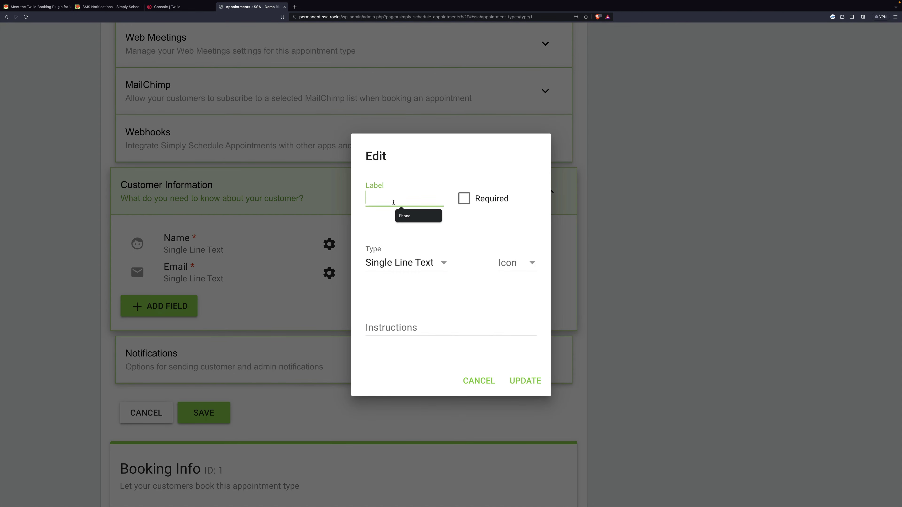
{"action": "left_click", "coordinate": [404, 215]}
{"action": "left_click", "coordinate": [463, 199]}
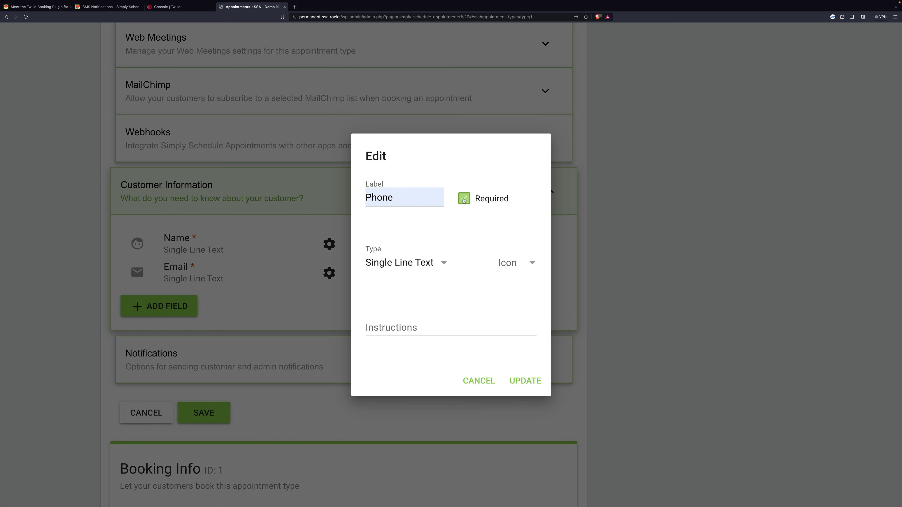
{"action": "left_click", "coordinate": [444, 263]}
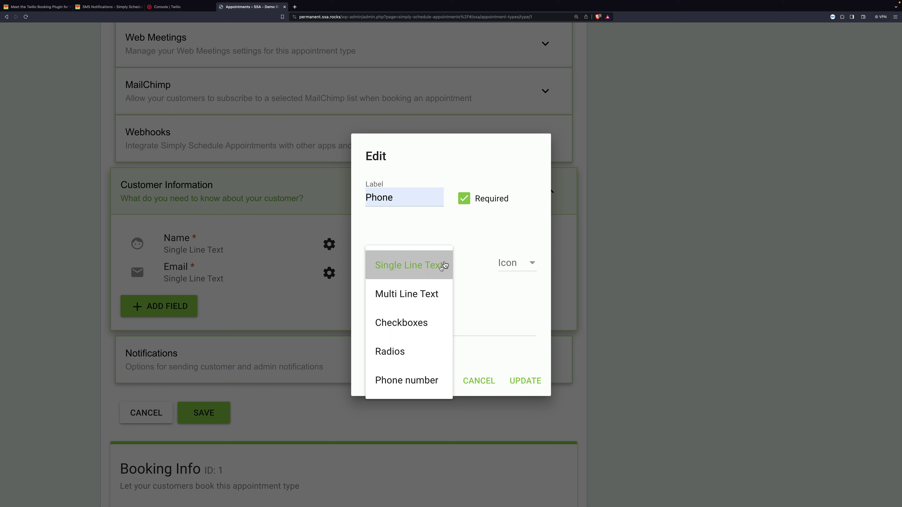
{"action": "left_click", "coordinate": [414, 377]}
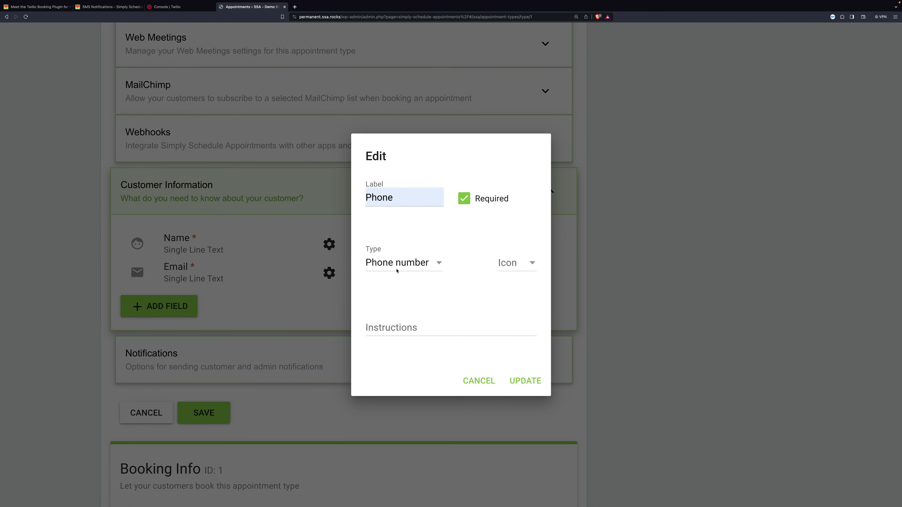
- Assign the call icon to the new Phone field and apply the field's settings
{"action": "left_click", "coordinate": [523, 262]}
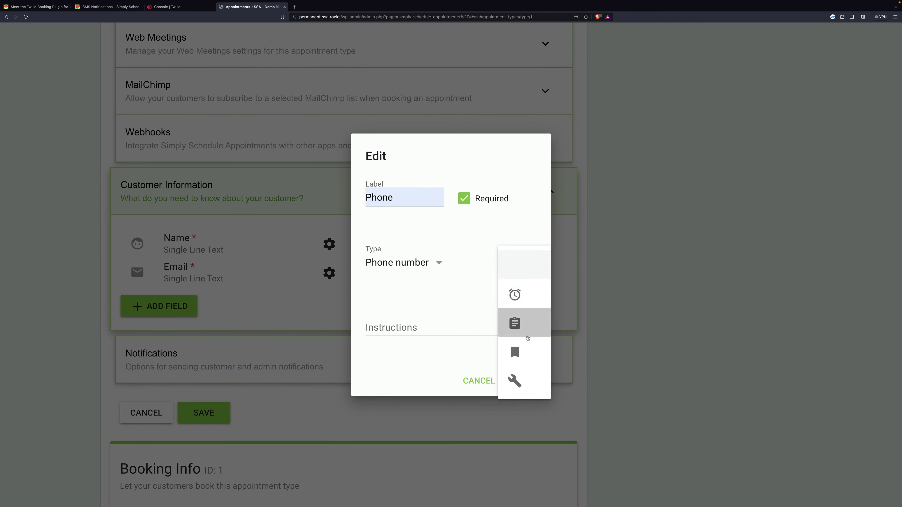
{"action": "scroll", "coordinate": [527, 334], "scroll_direction": "down", "scroll_amount": 2}
{"action": "scroll", "coordinate": [528, 338], "scroll_direction": "down", "scroll_amount": 2}
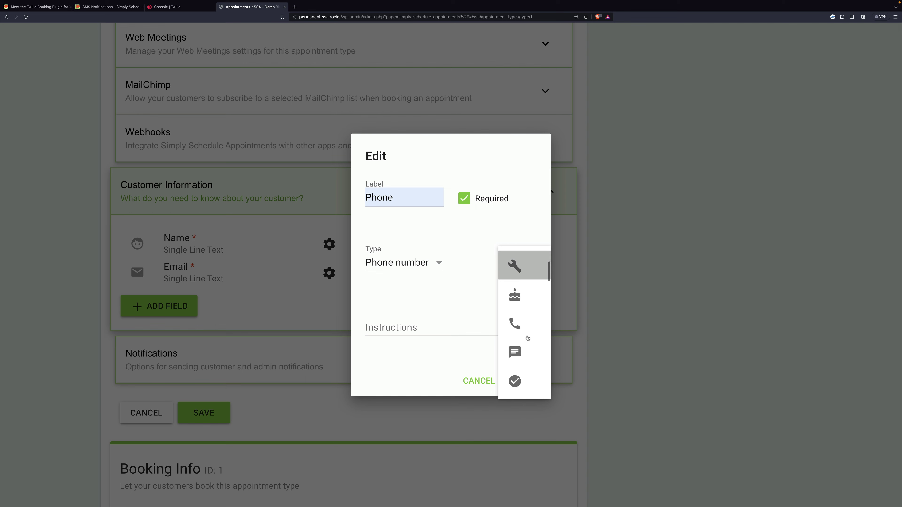
{"action": "left_click", "coordinate": [521, 317]}
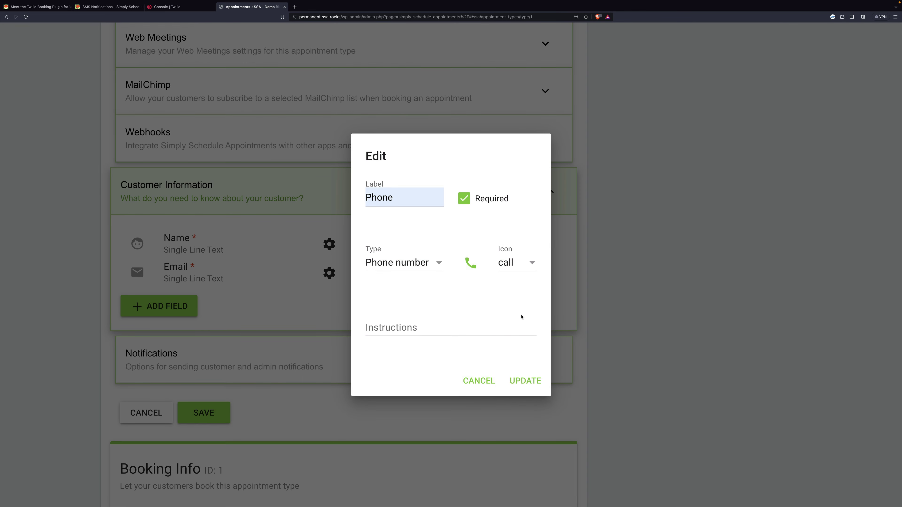
{"action": "left_click", "coordinate": [521, 381]}
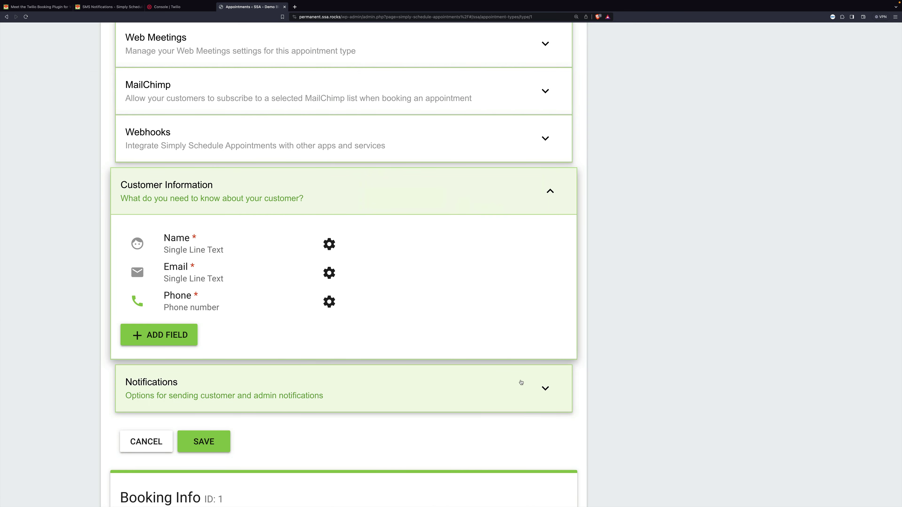
- Save the appointment type and open the plugin's Notifications settings
{"action": "left_click", "coordinate": [220, 439]}
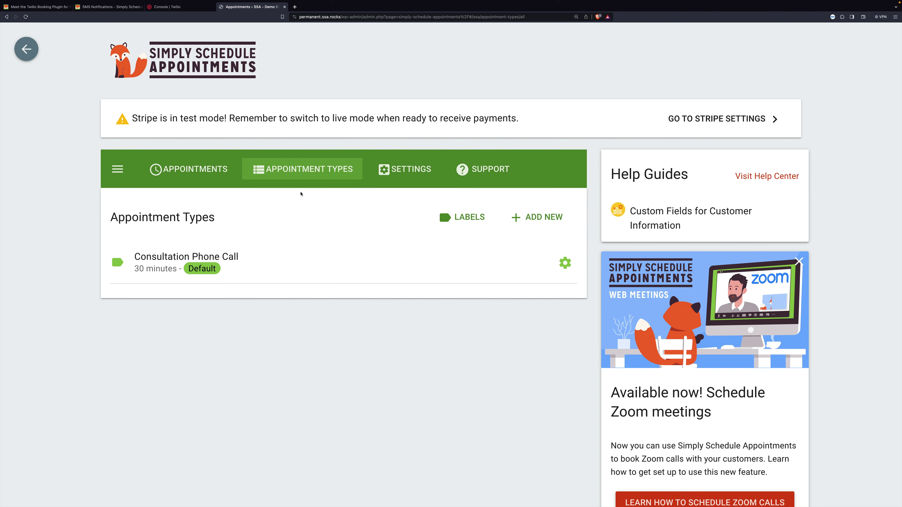
{"action": "left_click", "coordinate": [405, 169]}
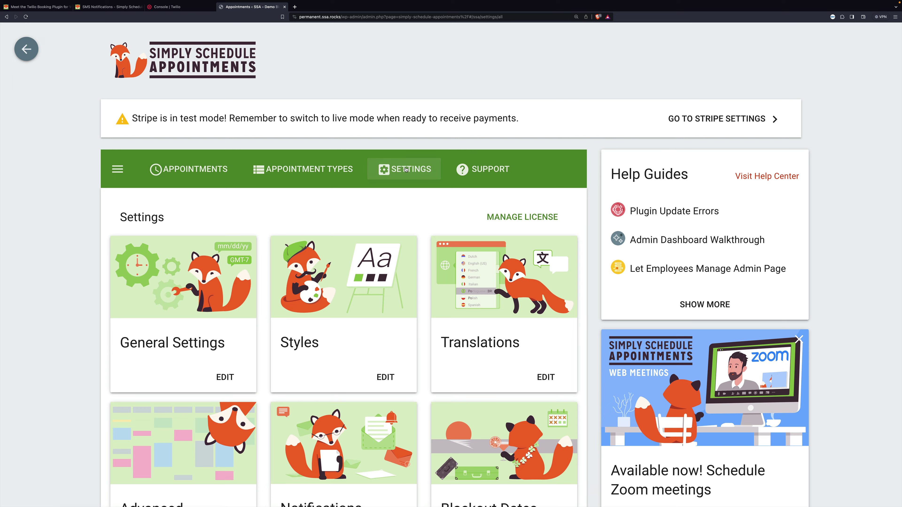
{"action": "scroll", "coordinate": [350, 338], "scroll_direction": "down", "scroll_amount": 5}
{"action": "right_click", "coordinate": [351, 337]}
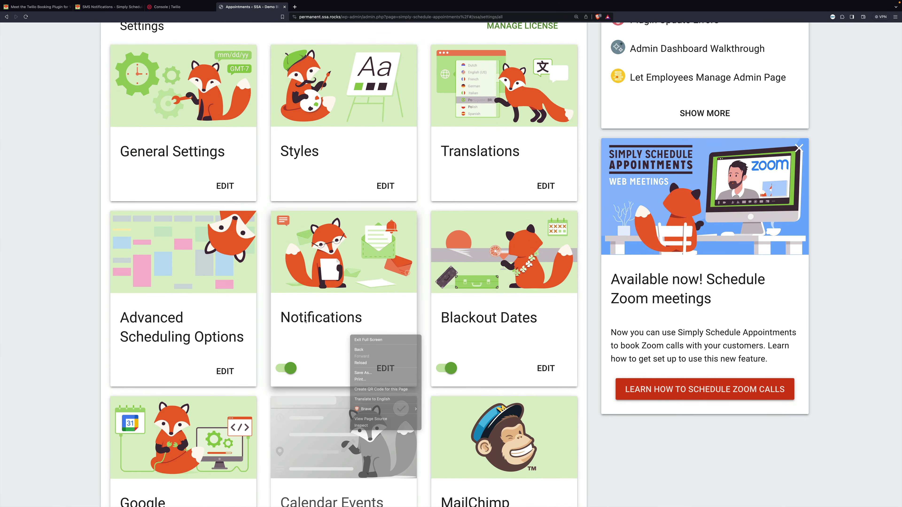
{"action": "left_click", "coordinate": [305, 321]}
{"action": "left_click", "coordinate": [306, 320]}
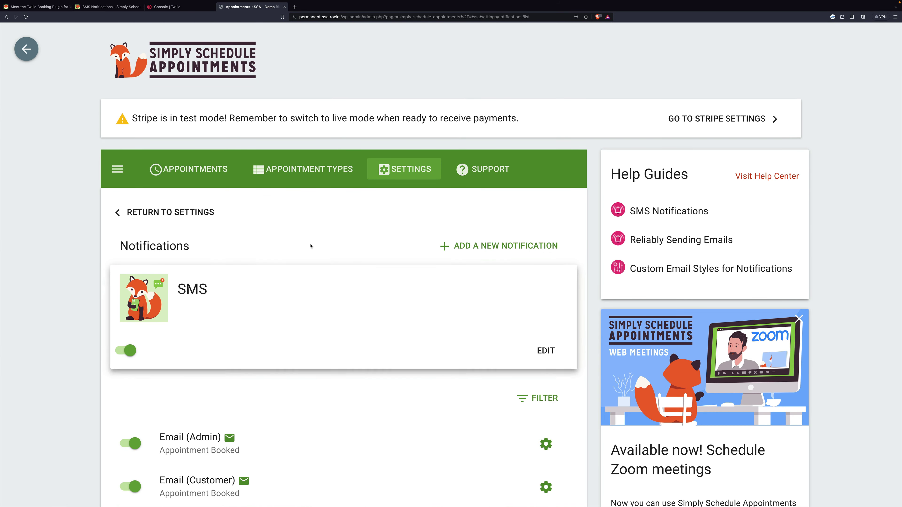
- Add a new notification of type SMS, sent to the customer phone number
{"action": "left_click", "coordinate": [506, 246]}
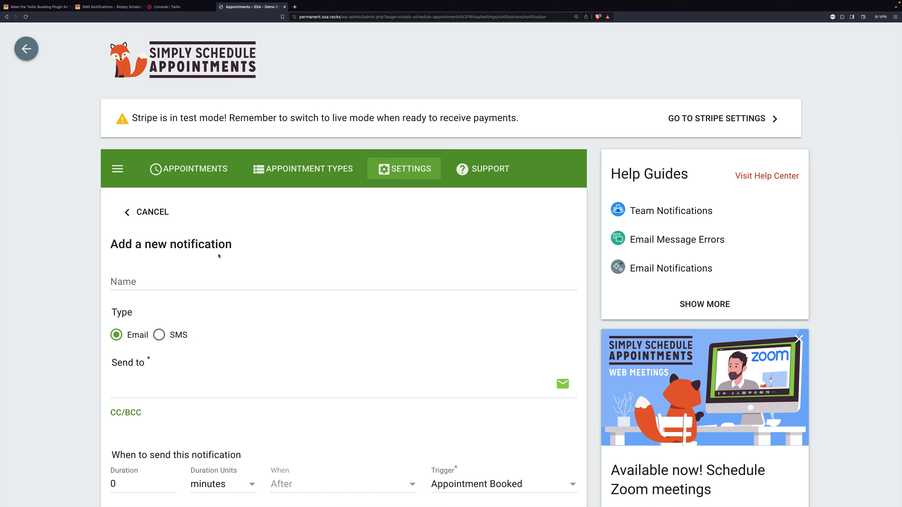
{"action": "scroll", "coordinate": [218, 256], "scroll_direction": "down", "scroll_amount": 5}
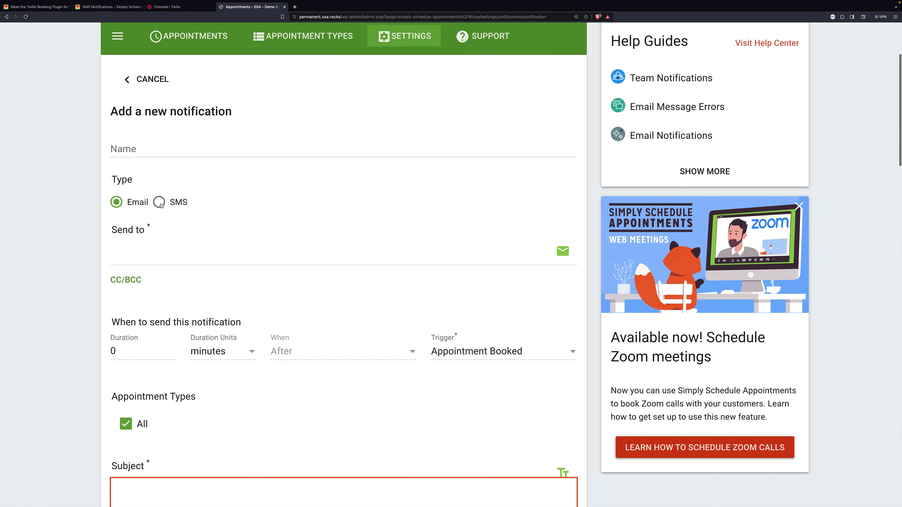
{"action": "left_click", "coordinate": [159, 203]}
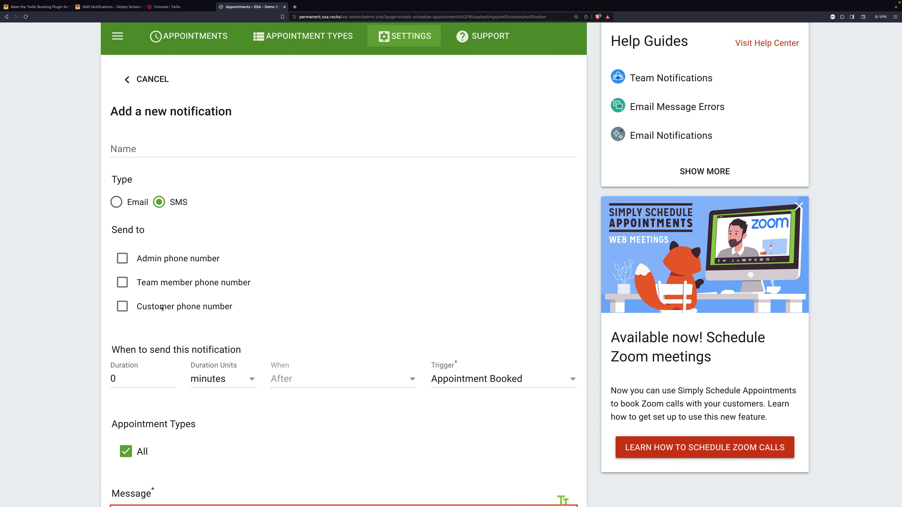
{"action": "left_click", "coordinate": [162, 308]}
- Set the notification's trigger to Time of Appointment and its timing to Before
{"action": "left_click", "coordinate": [224, 385]}
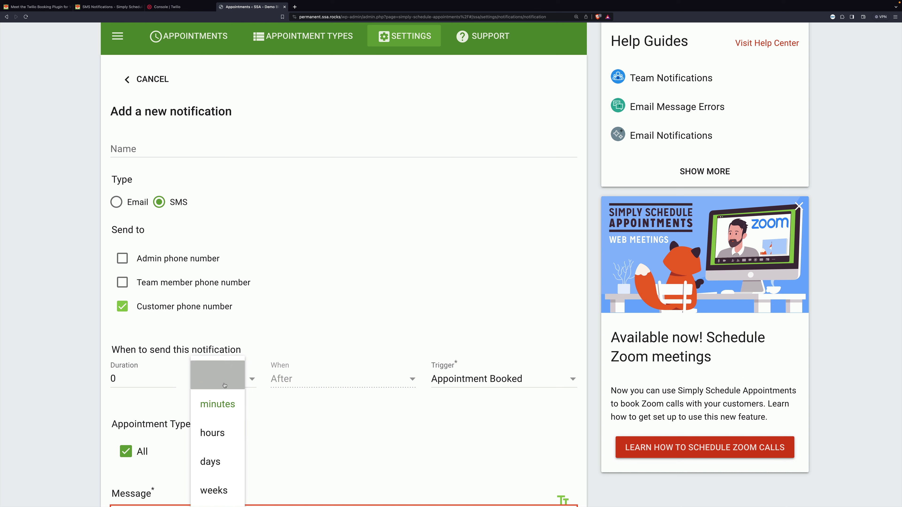
{"action": "left_click", "coordinate": [218, 404]}
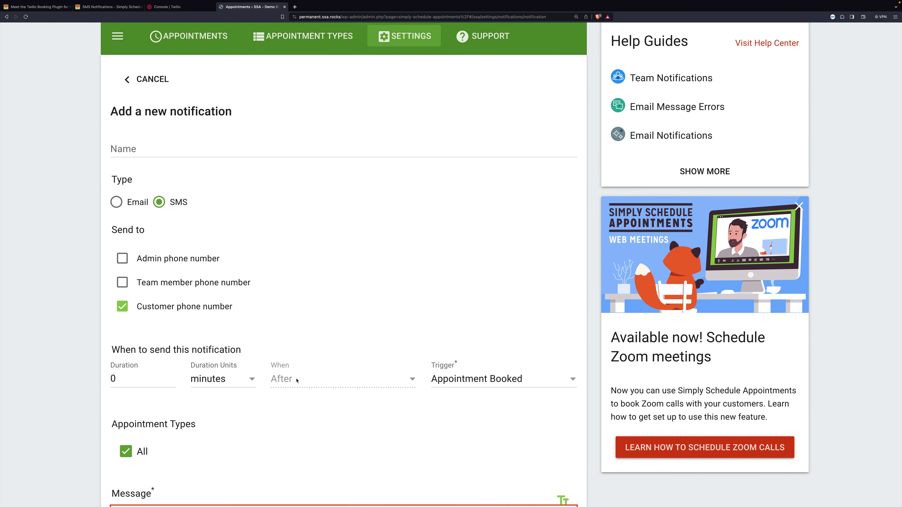
{"action": "left_click", "coordinate": [478, 378]}
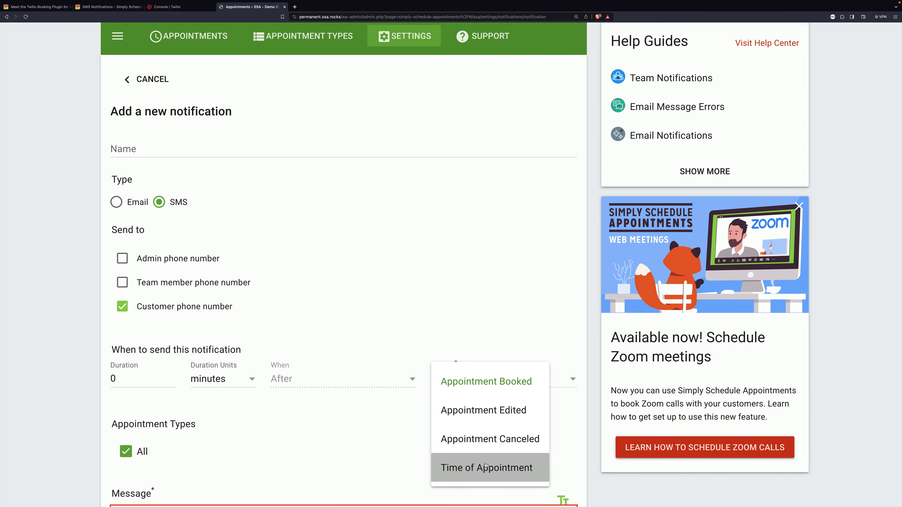
{"action": "left_click", "coordinate": [485, 466]}
{"action": "left_click", "coordinate": [337, 379]}
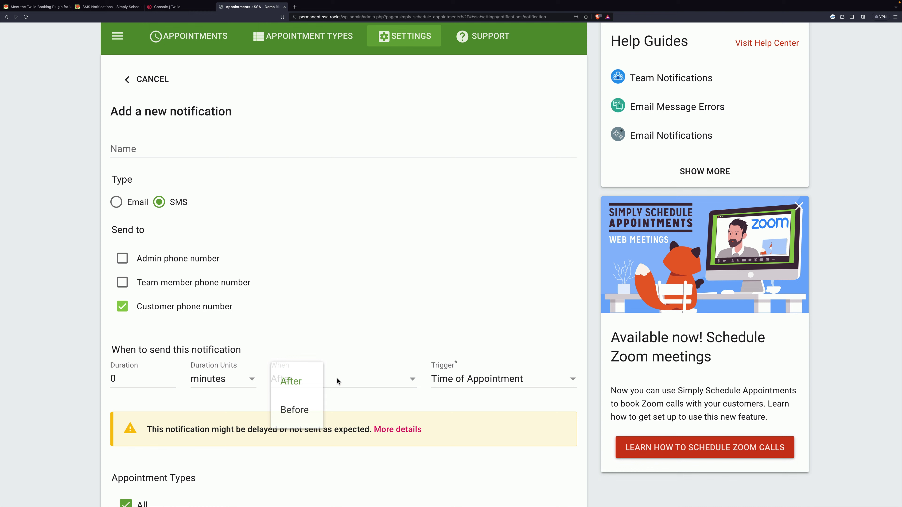
{"action": "left_click", "coordinate": [294, 405]}
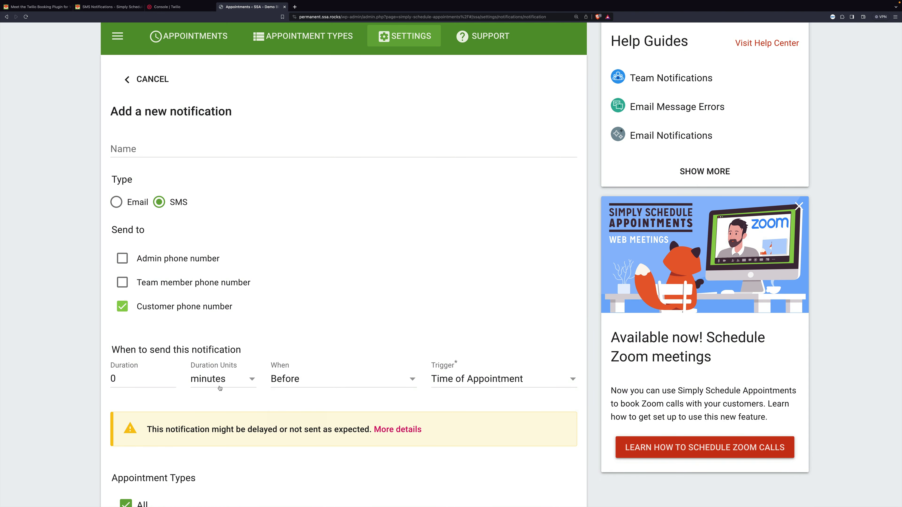
- Set the notification's lead time to a duration of 1 with days as the unit
{"action": "left_click", "coordinate": [210, 384]}
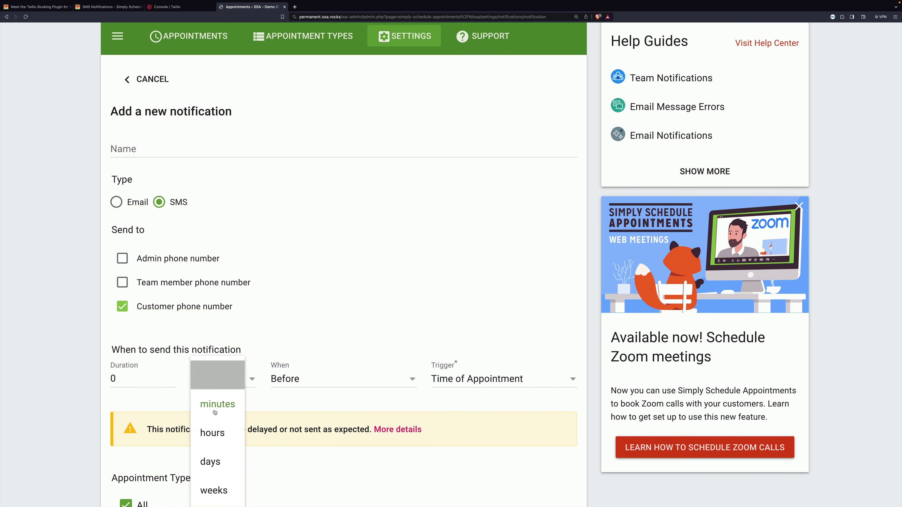
{"action": "left_click", "coordinate": [210, 462]}
{"action": "left_click_drag", "start_coordinate": [121, 378], "coordinate": [104, 376]}
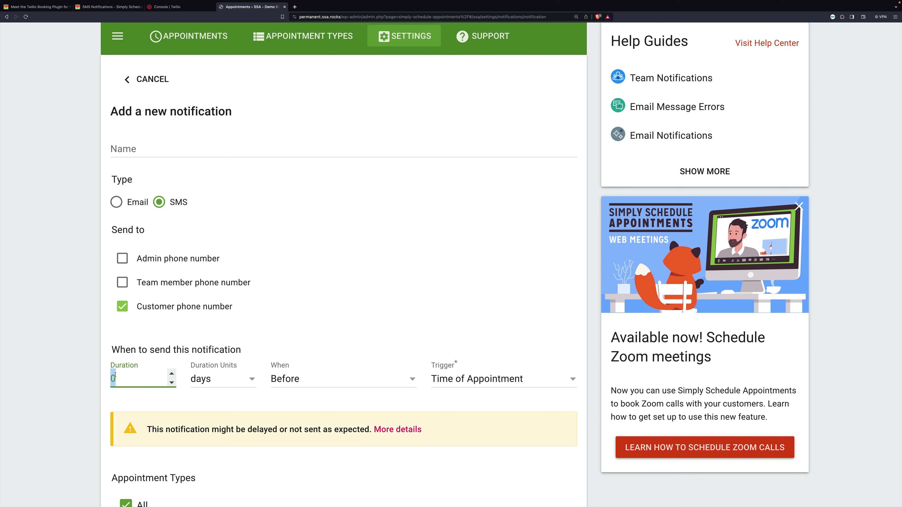
{"action": "type", "text": "1"}
{"action": "left_click", "coordinate": [289, 325]}
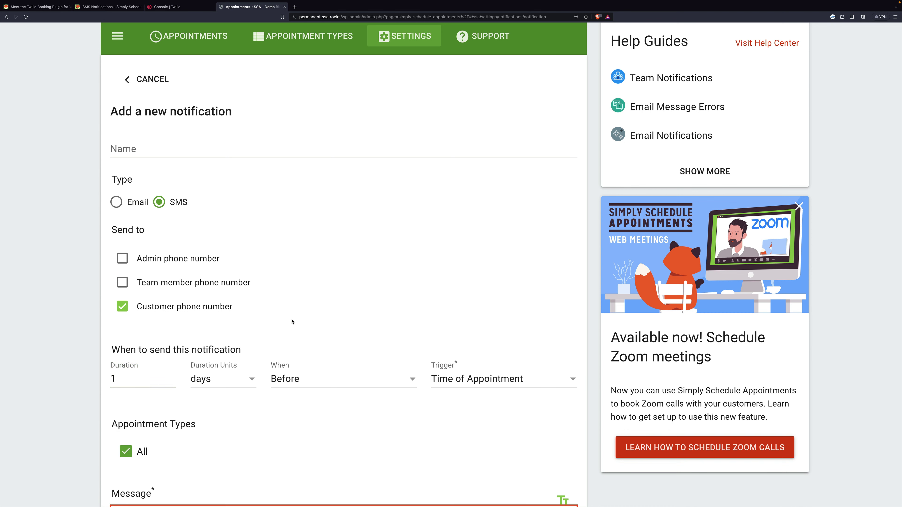
- Try minute as the notification's duration unit and restore it to day
{"action": "scroll", "coordinate": [338, 379], "scroll_direction": "down", "scroll_amount": 4}
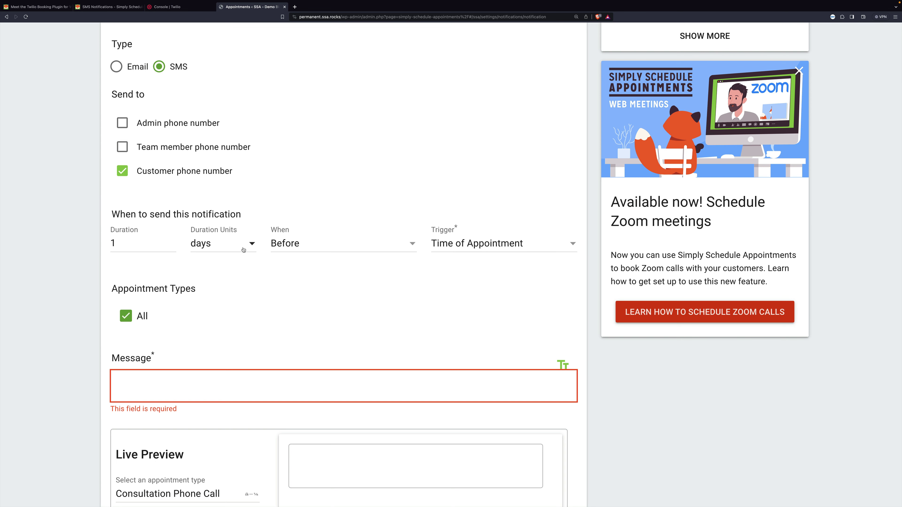
{"action": "left_click", "coordinate": [234, 249]}
{"action": "left_click", "coordinate": [223, 274]}
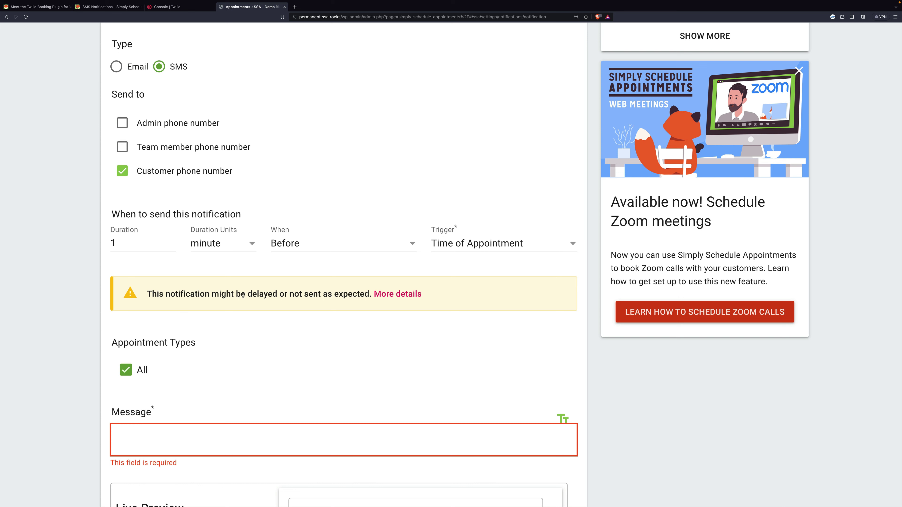
{"action": "left_click", "coordinate": [215, 248]}
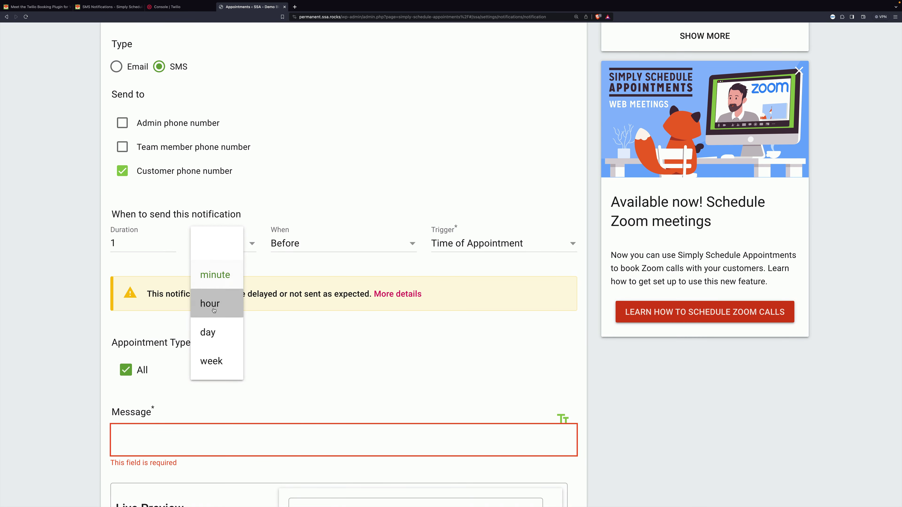
{"action": "left_click", "coordinate": [213, 329]}
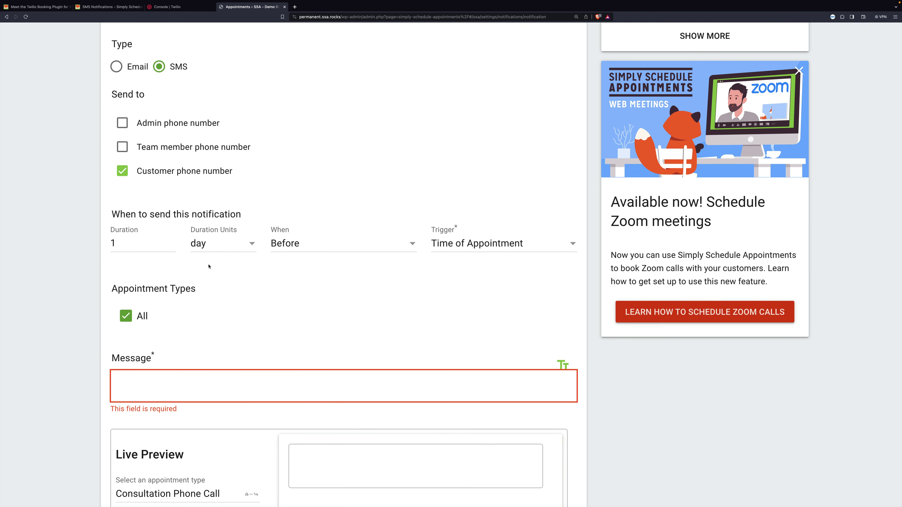
- Open the message's token list and examine the available tokens and their descriptions in Notification Template Details
{"action": "scroll", "coordinate": [208, 267], "scroll_direction": "down", "scroll_amount": 1}
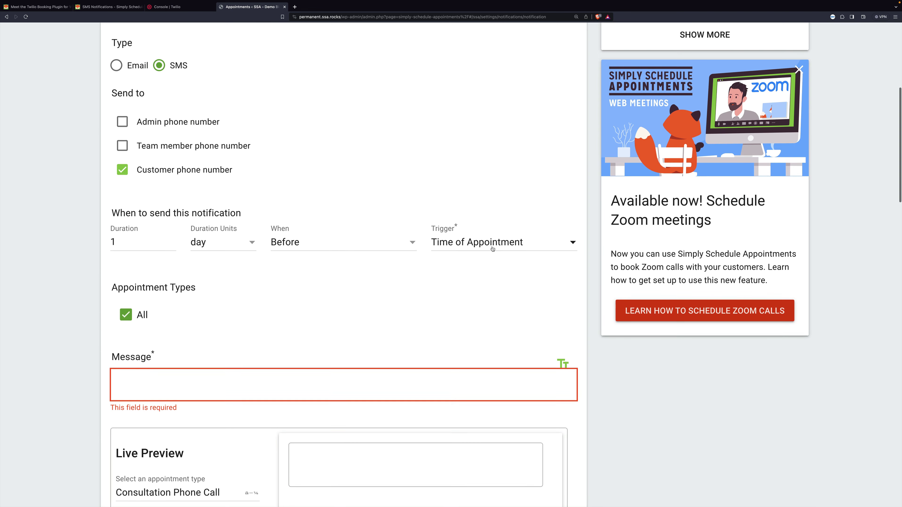
{"action": "scroll", "coordinate": [485, 249], "scroll_direction": "up", "scroll_amount": 1}
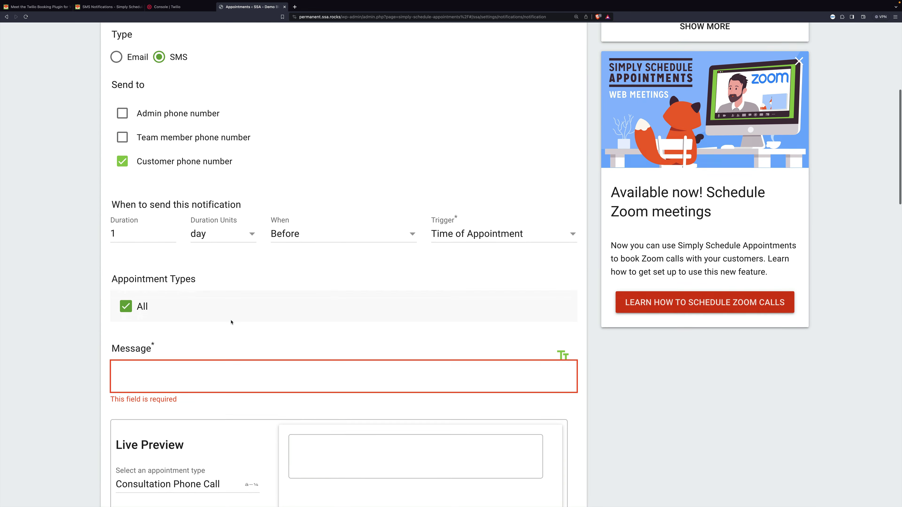
{"action": "scroll", "coordinate": [233, 320], "scroll_direction": "down", "scroll_amount": 5}
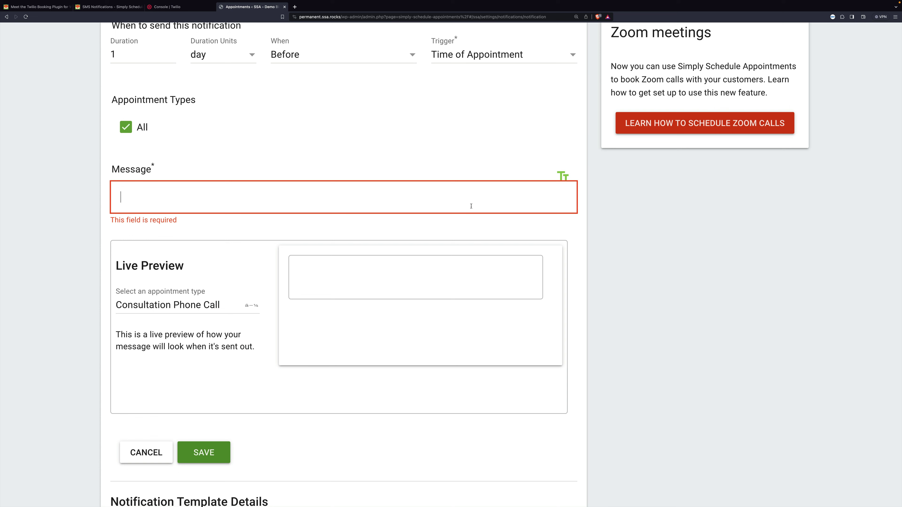
{"action": "left_click", "coordinate": [562, 177]}
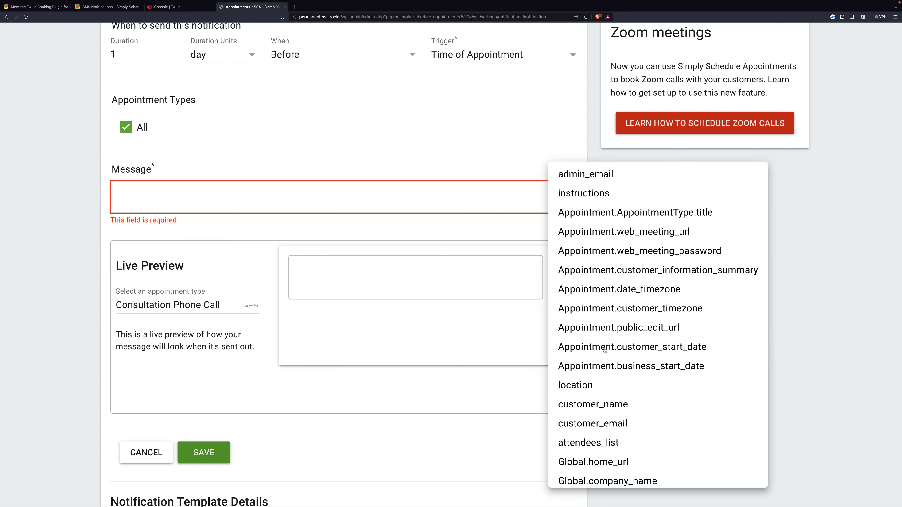
{"action": "scroll", "coordinate": [605, 350], "scroll_direction": "down", "scroll_amount": 12}
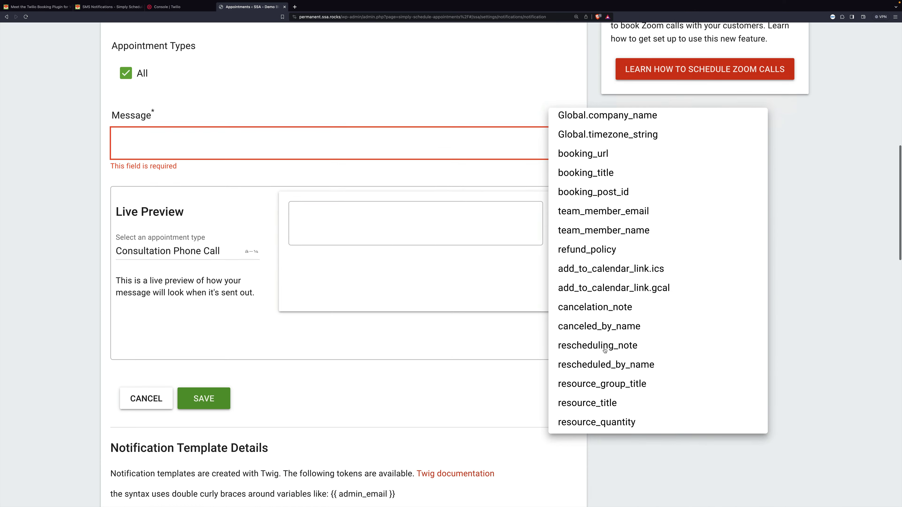
{"action": "scroll", "coordinate": [605, 350], "scroll_direction": "down", "scroll_amount": 5}
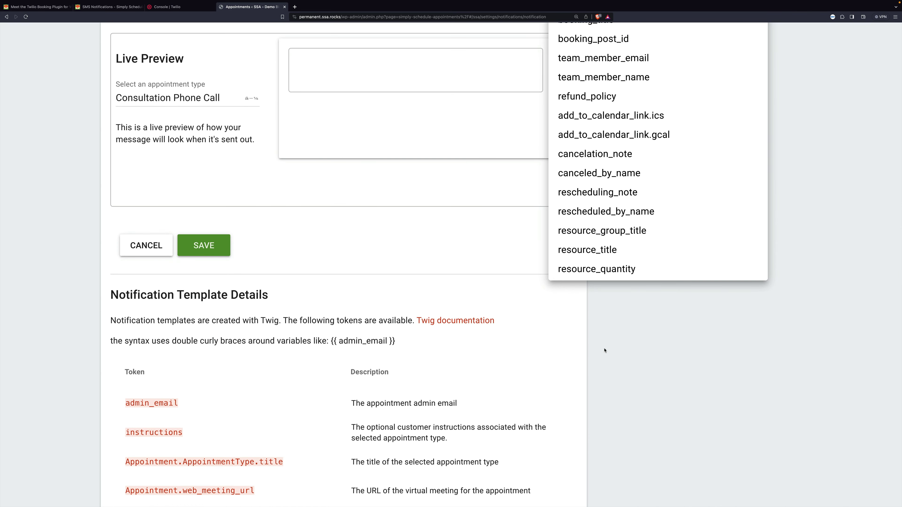
{"action": "scroll", "coordinate": [604, 350], "scroll_direction": "down", "scroll_amount": 8}
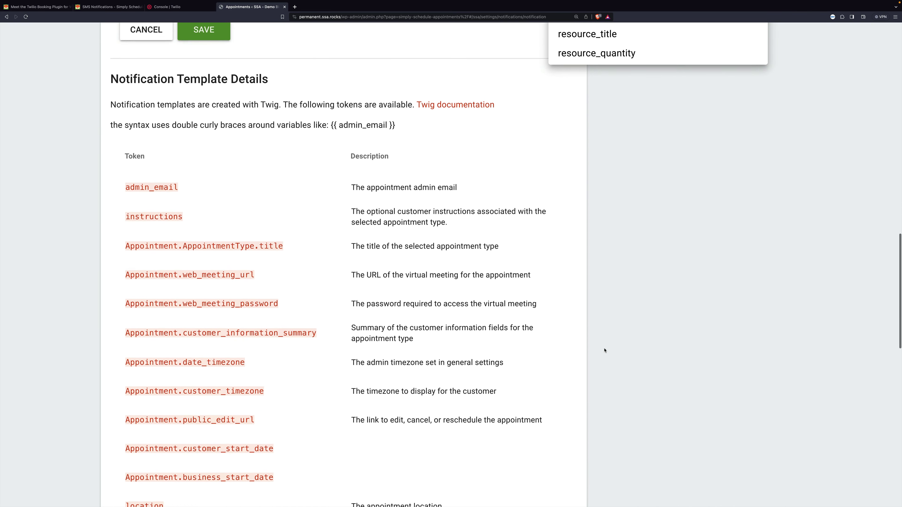
{"action": "scroll", "coordinate": [605, 350], "scroll_direction": "down", "scroll_amount": 1}
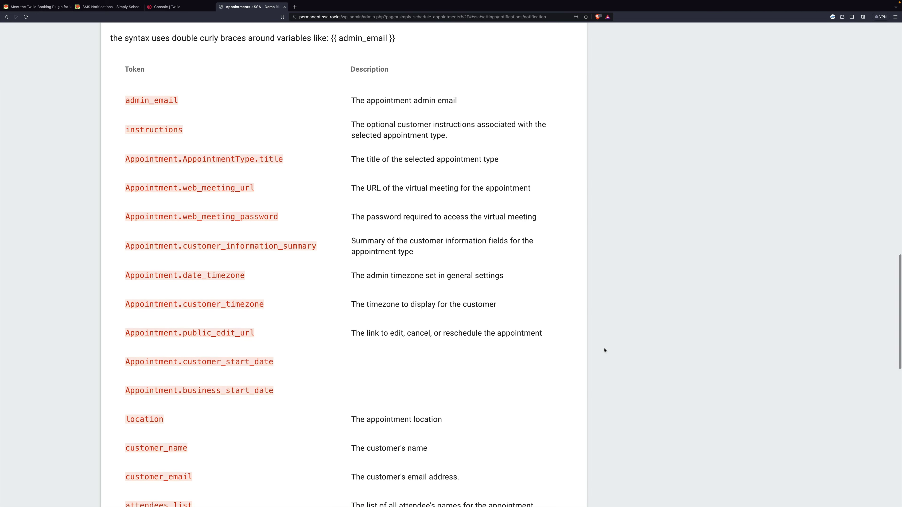
{"action": "scroll", "coordinate": [604, 350], "scroll_direction": "down", "scroll_amount": 6}
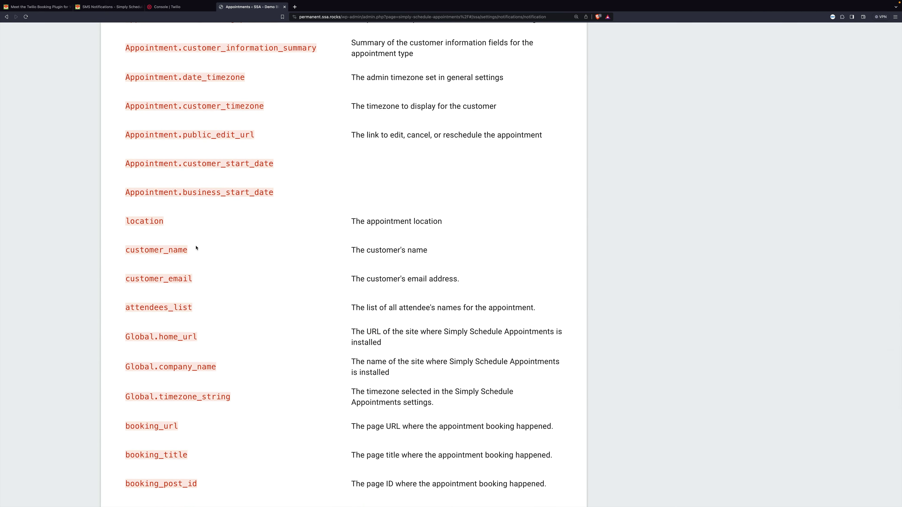
{"action": "scroll", "coordinate": [574, 262], "scroll_direction": "down", "scroll_amount": 4}
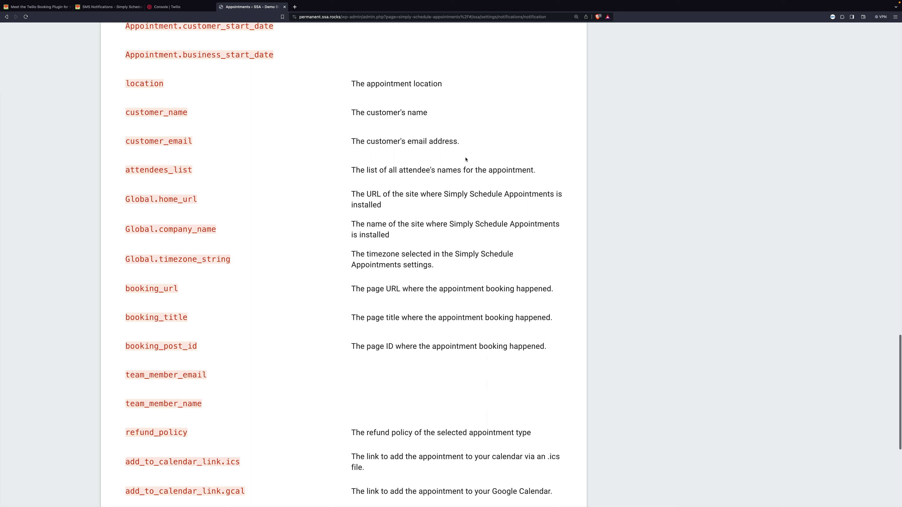
{"action": "scroll", "coordinate": [466, 296], "scroll_direction": "down", "scroll_amount": 5}
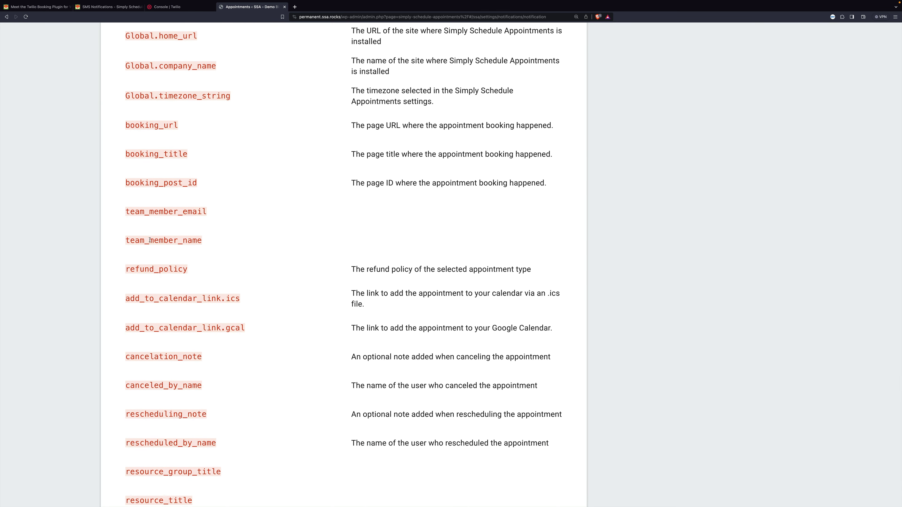
{"action": "scroll", "coordinate": [190, 240], "scroll_direction": "down", "scroll_amount": 2}
{"action": "scroll", "coordinate": [191, 242], "scroll_direction": "up", "scroll_amount": 9}
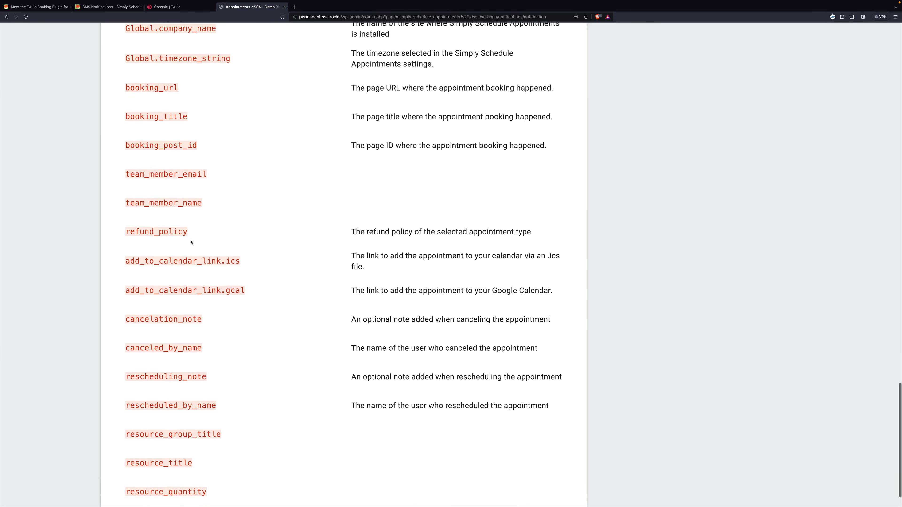
{"action": "scroll", "coordinate": [191, 242], "scroll_direction": "up", "scroll_amount": 20}
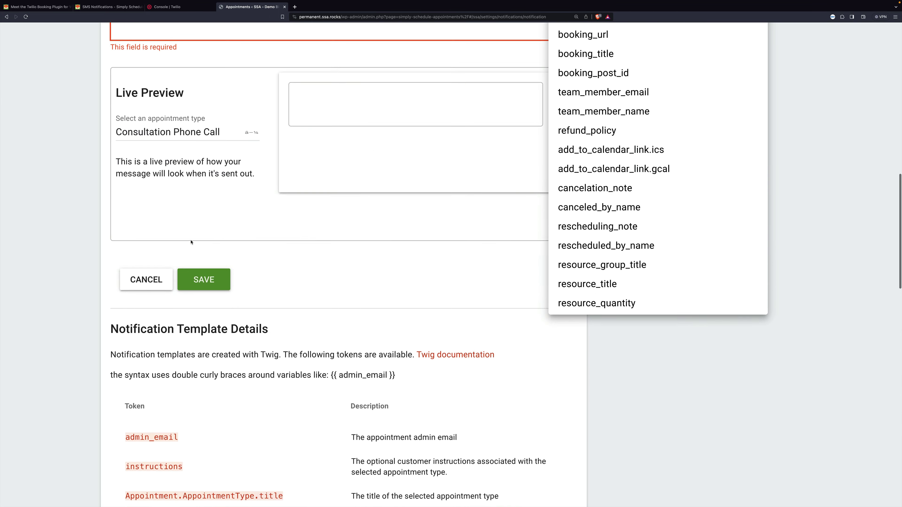
- Begin the SMS message with "Hey" followed by the customer_name token
{"action": "scroll", "coordinate": [191, 242], "scroll_direction": "up", "scroll_amount": 2}
{"action": "type", "text": "Hey"}
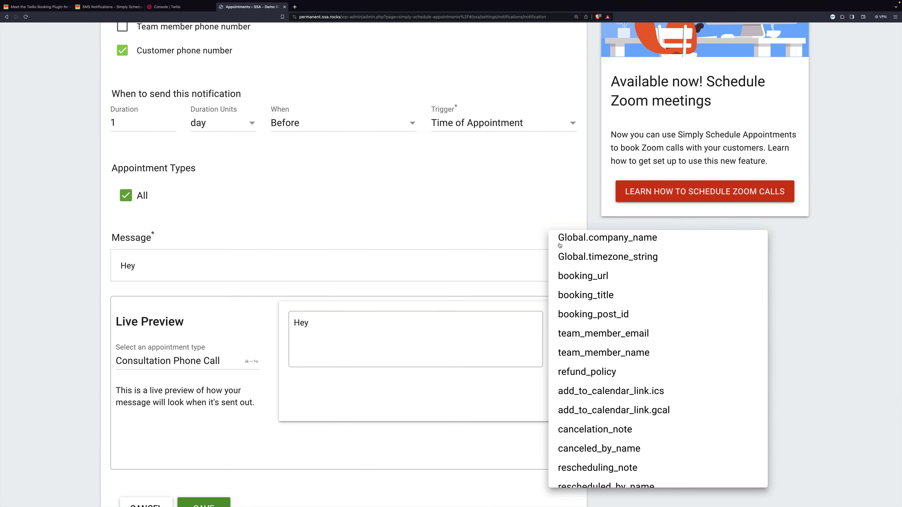
{"action": "scroll", "coordinate": [582, 320], "scroll_direction": "up", "scroll_amount": 8}
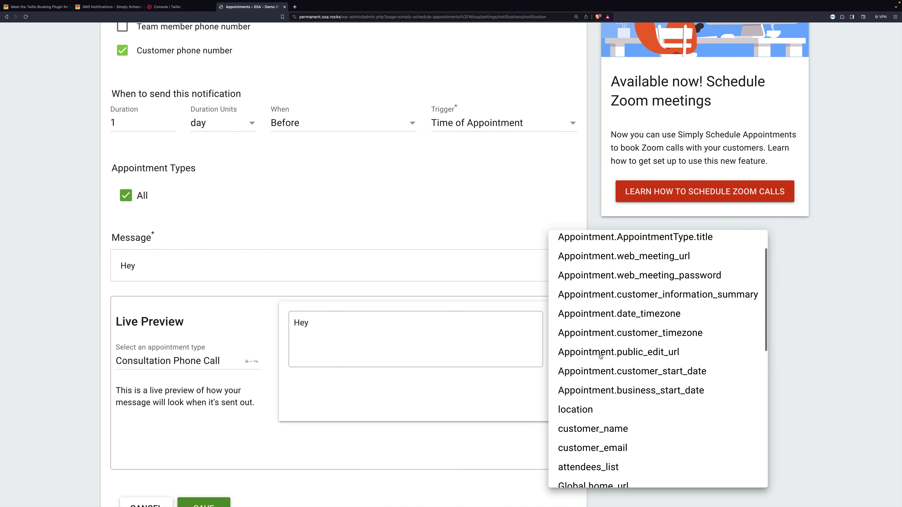
{"action": "left_click", "coordinate": [598, 453]}
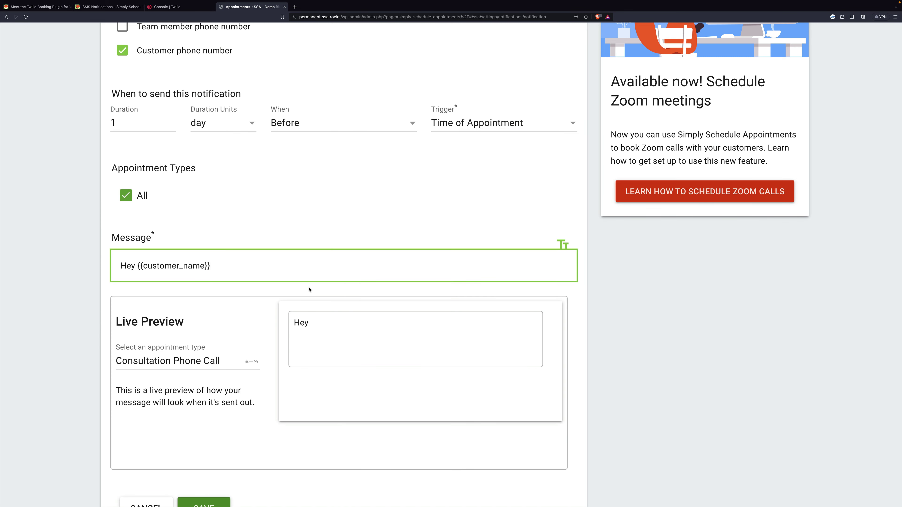
- Complete the message with scheduling thanks, the web_meeting_url token, reschedule text with public_edit_url, a Google Calendar line with add_to_calendar_link.gcal, and "Thanks!"
{"action": "type", "text": ", thanks for scheduling a meeting!"}
{"action": "left_click", "coordinate": [564, 245]}
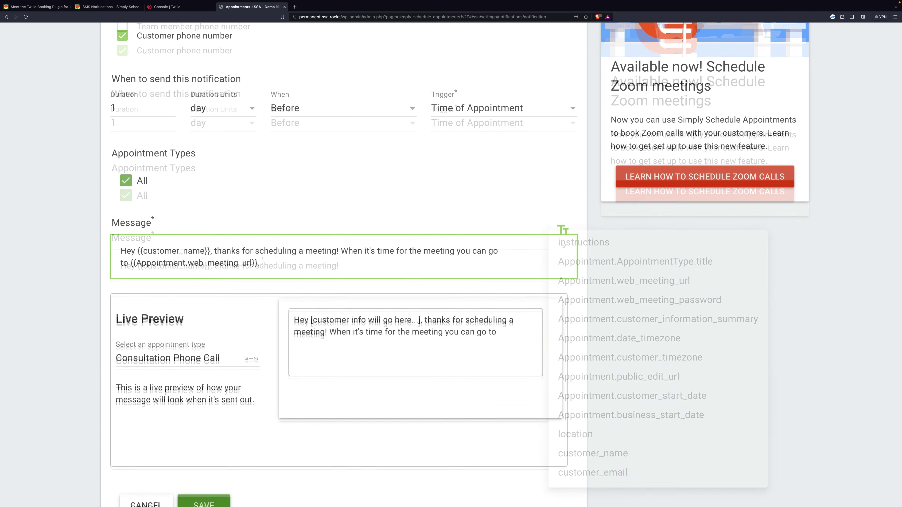
{"action": "type", "text": "If you"}
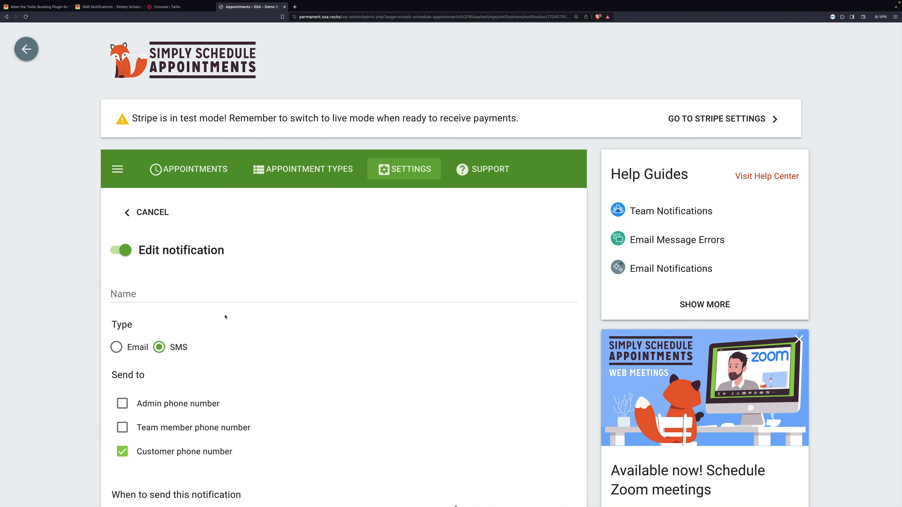
- Name the SMS notification "Customer, Consultation Phone Call" and save it
{"action": "left_click", "coordinate": [145, 293]}
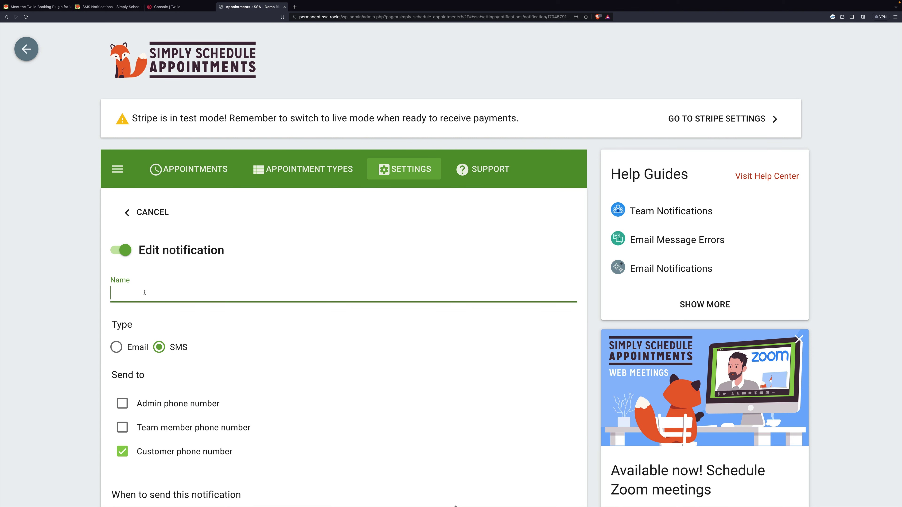
{"action": "type", "text": "Customer, Consultation Phone Call"}
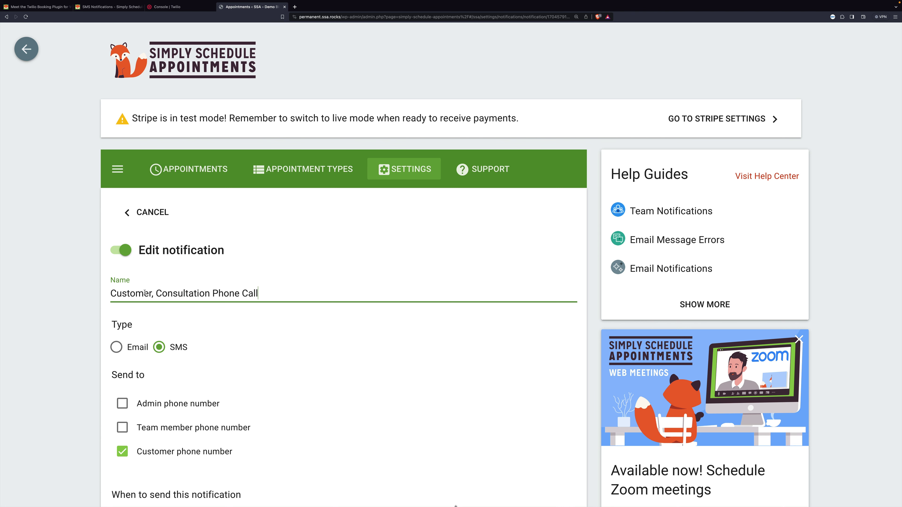
{"action": "scroll", "coordinate": [144, 292], "scroll_direction": "down", "scroll_amount": 15}
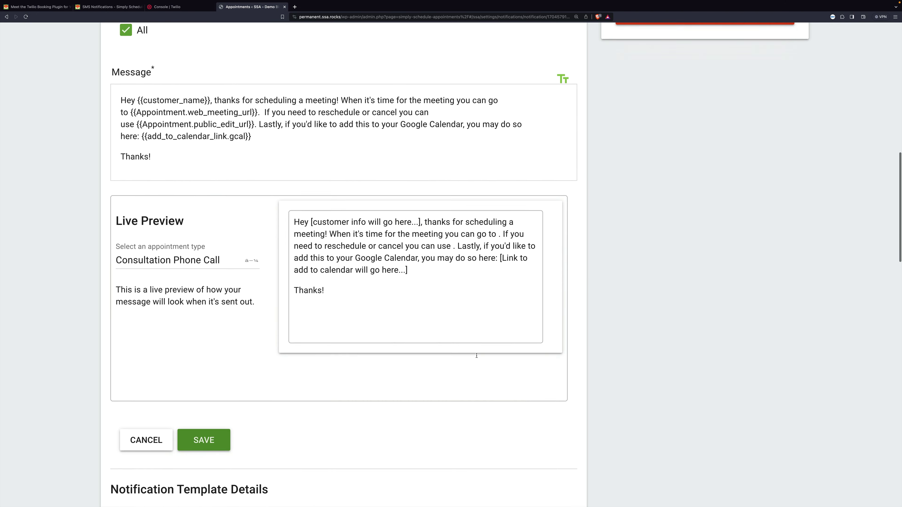
{"action": "scroll", "coordinate": [476, 355], "scroll_direction": "down", "scroll_amount": 5}
{"action": "left_click", "coordinate": [218, 278]}
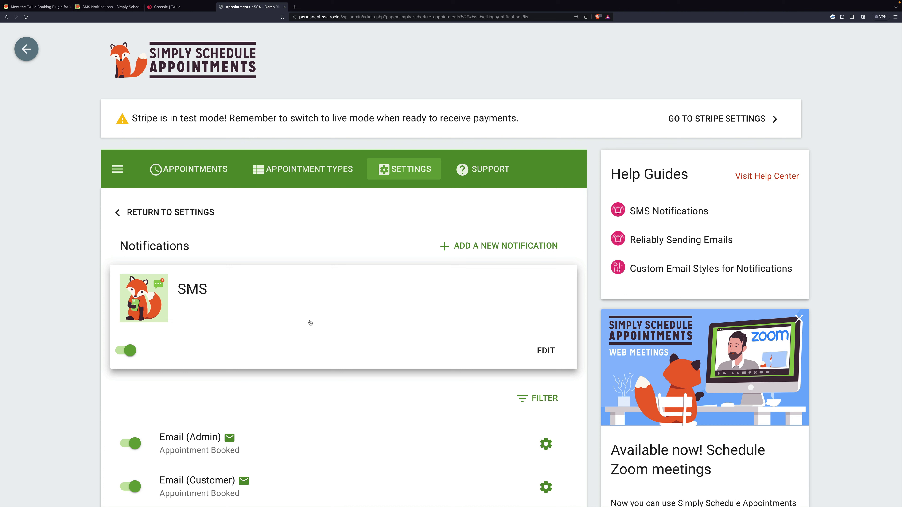
- Start booking a Consultation Phone Call appointment for January 8, 2024 at 12:00 PM
{"action": "left_click", "coordinate": [191, 167]}
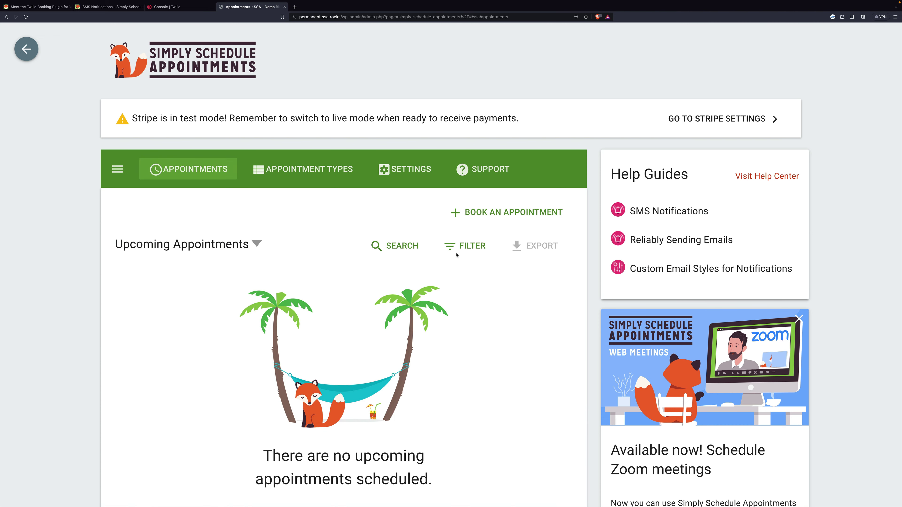
{"action": "left_click", "coordinate": [495, 212]}
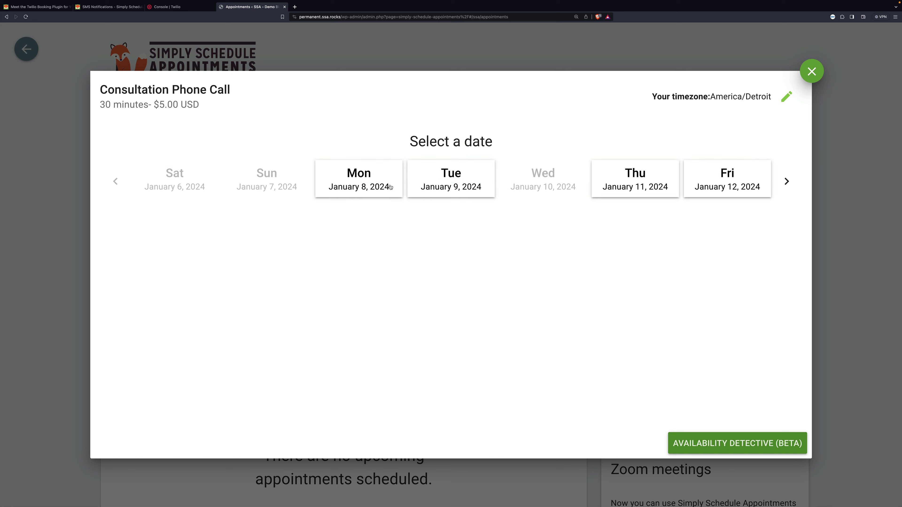
{"action": "left_click", "coordinate": [388, 187]}
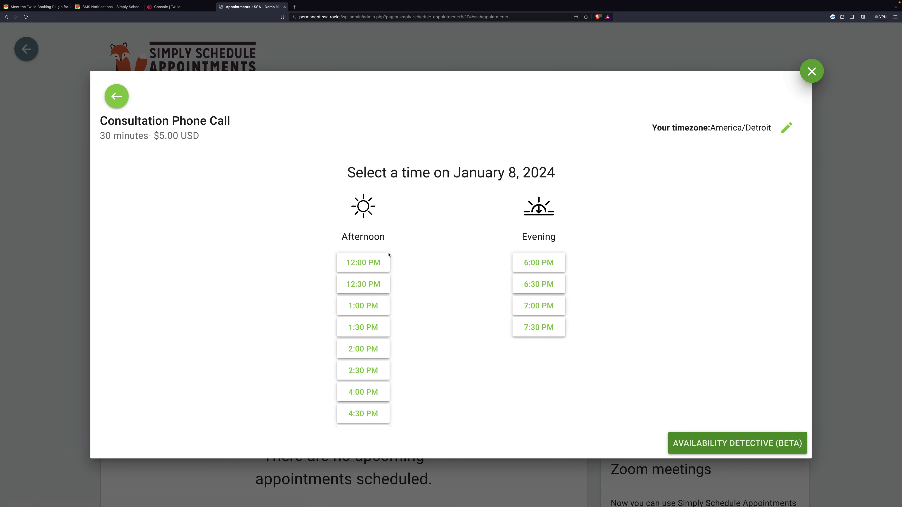
{"action": "left_click", "coordinate": [388, 256]}
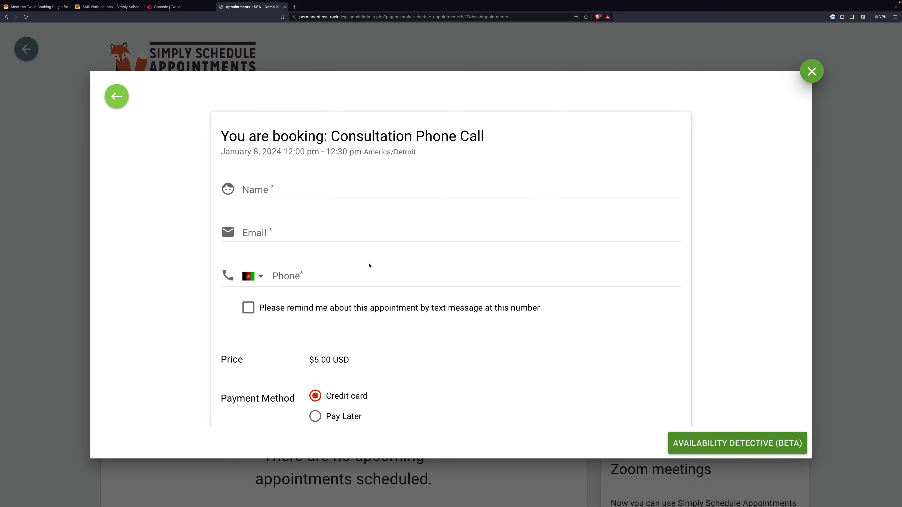
- Begin filling in the booking's customer details with the name field
{"action": "left_click", "coordinate": [328, 191]}
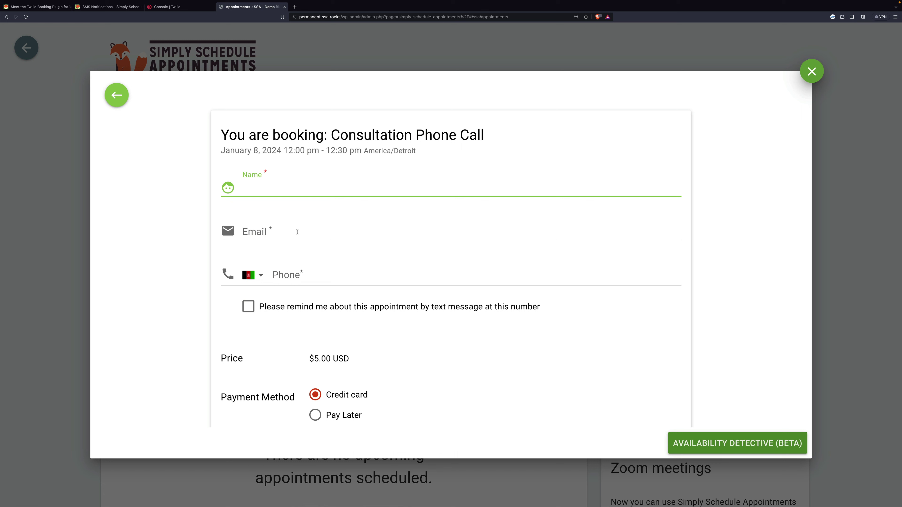